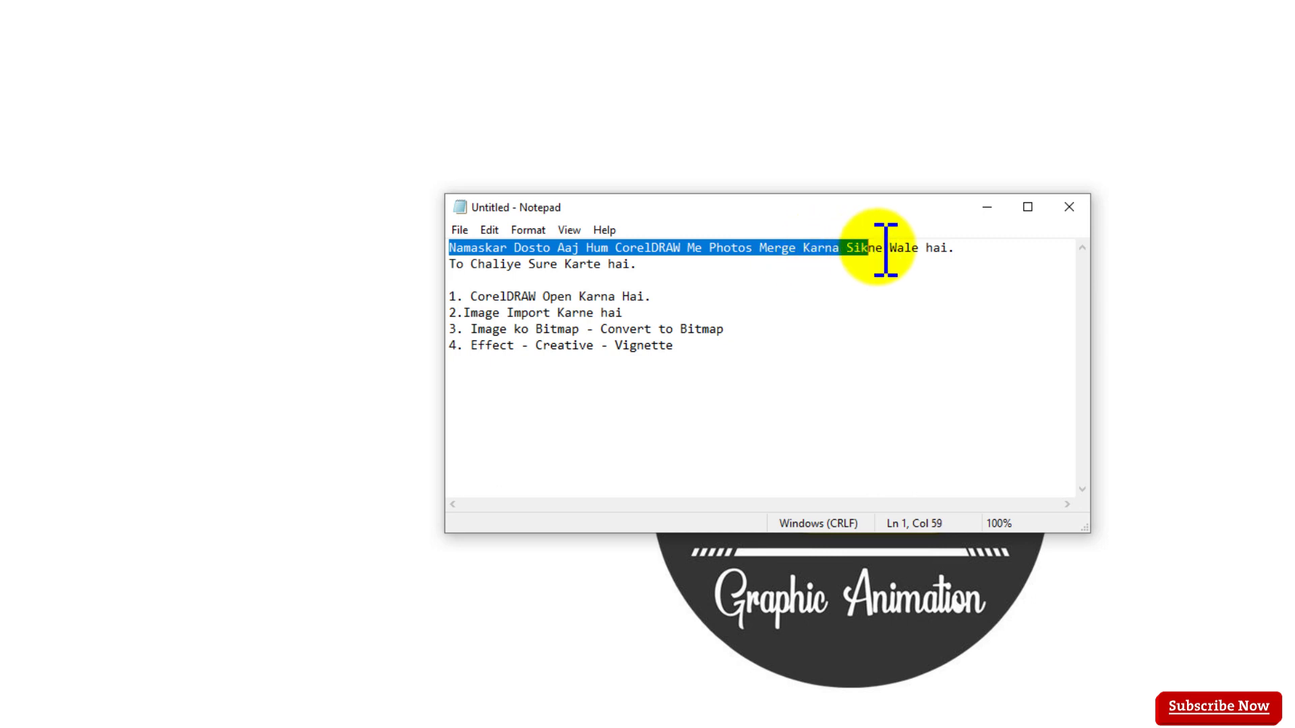
Read the Notepad notes' introduction and the first instruction about opening CorelDRAW.
{"action": "left_click", "coordinate": [971, 268]}
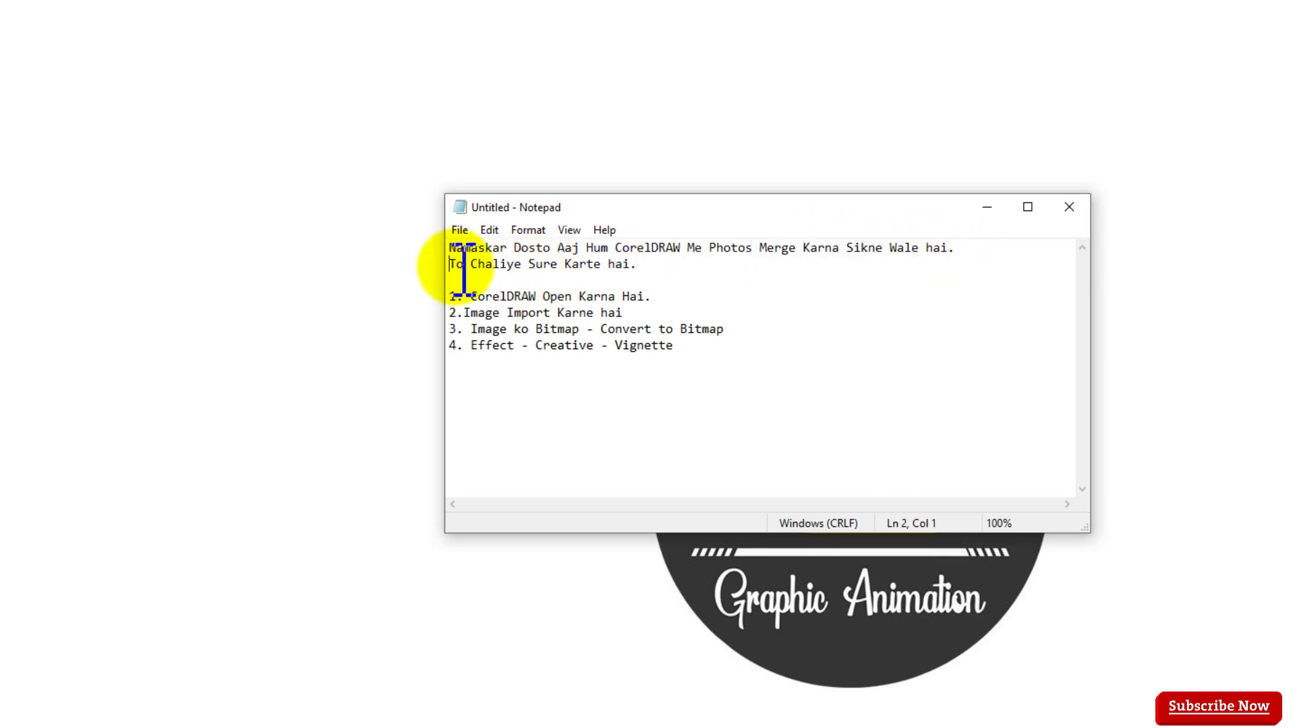
{"action": "left_click_drag", "start_coordinate": [463, 268], "coordinate": [686, 266]}
{"action": "left_click", "coordinate": [729, 282]}
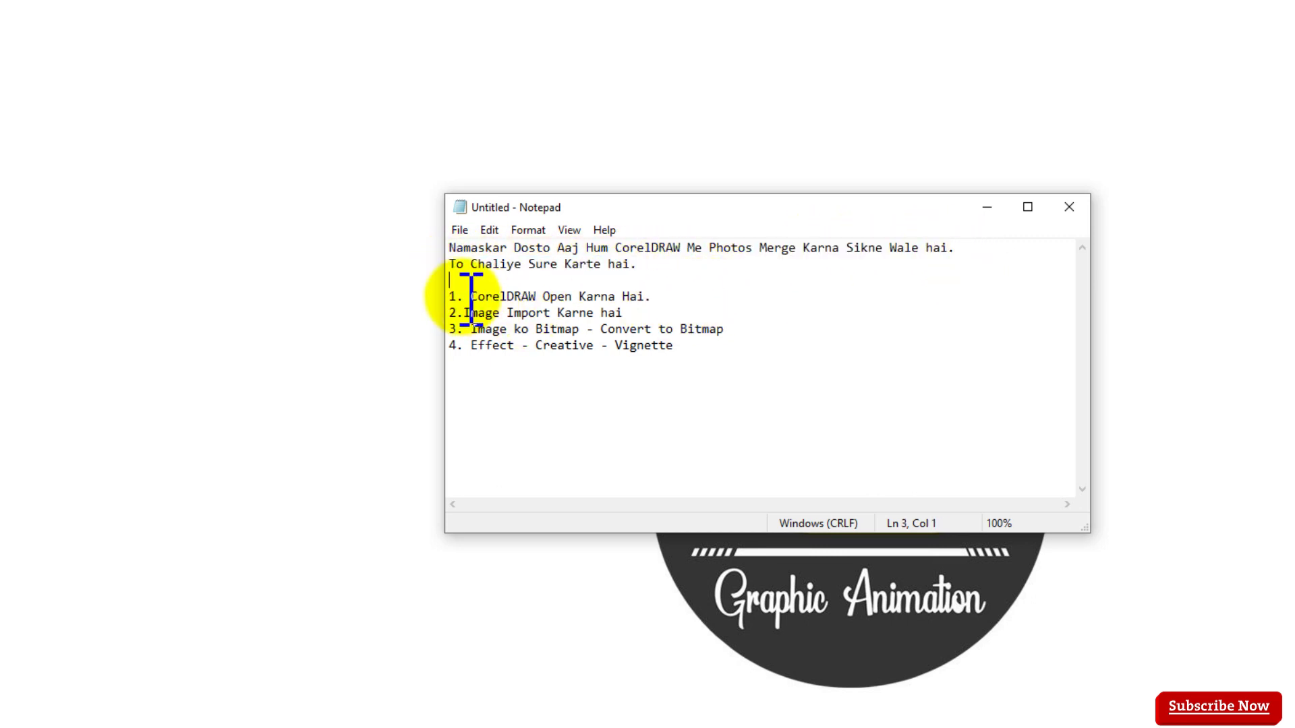
{"action": "left_click_drag", "start_coordinate": [471, 298], "coordinate": [667, 297]}
{"action": "left_click", "coordinate": [706, 303]}
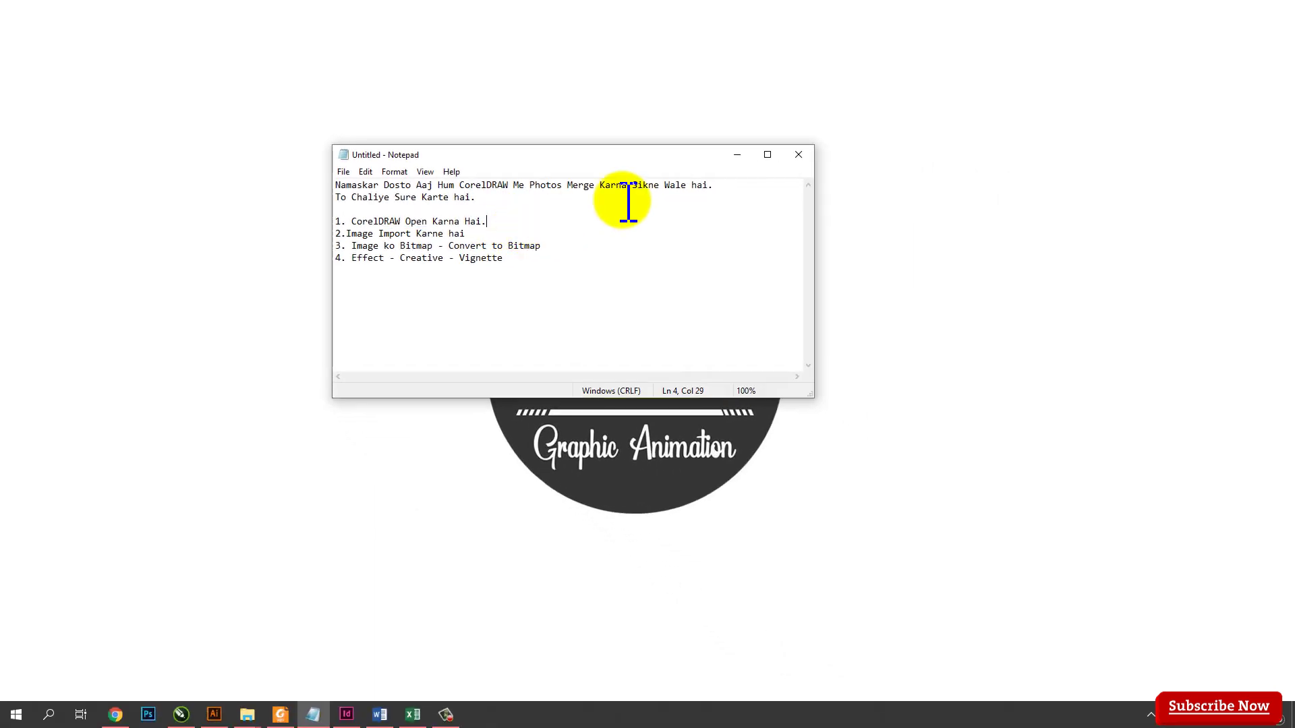
Switch to CorelDRAW and add a new page after Page 2 of Thumbnial.cdr.
{"action": "left_click", "coordinate": [736, 155]}
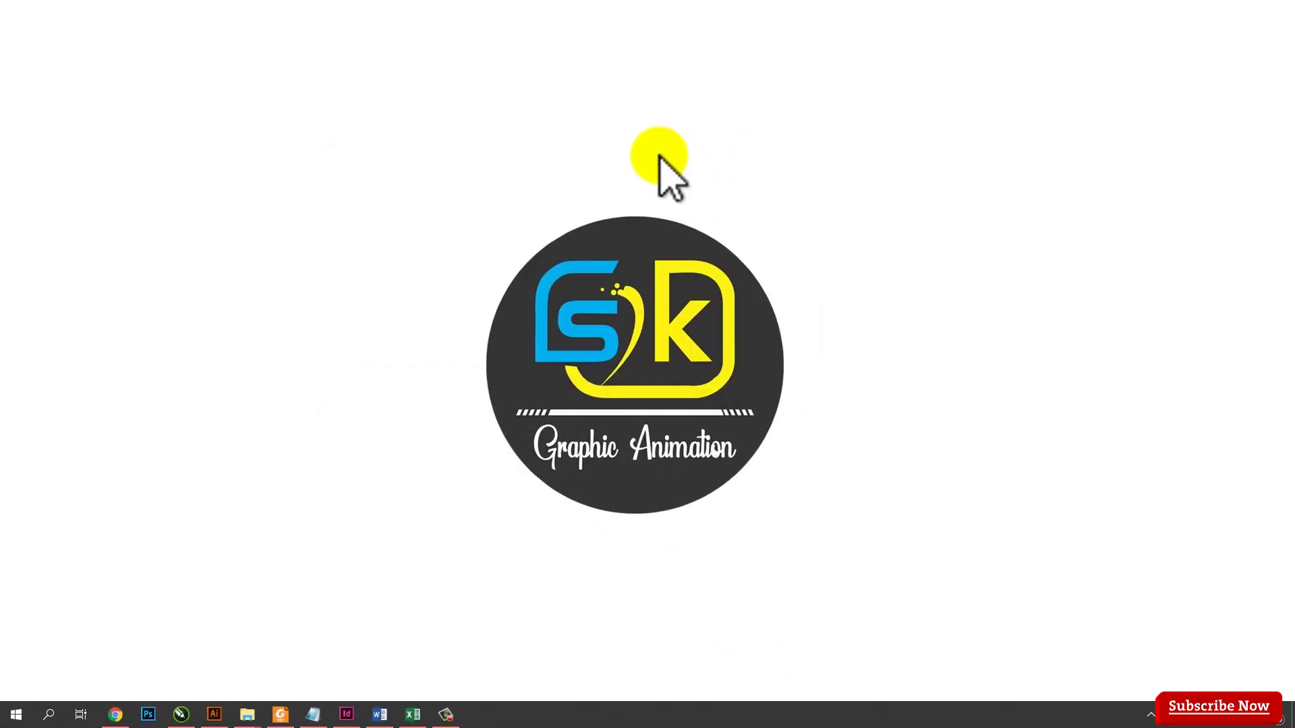
{"action": "left_click", "coordinate": [183, 714]}
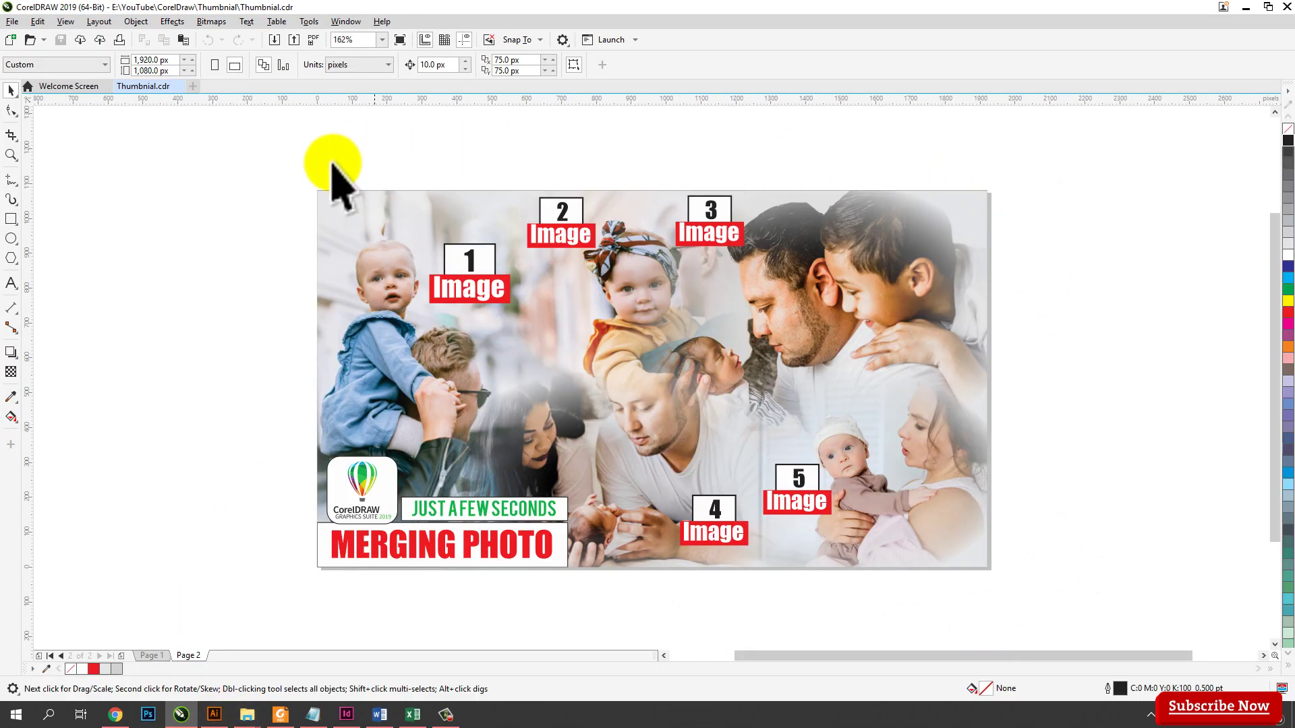
{"action": "left_click", "coordinate": [121, 655]}
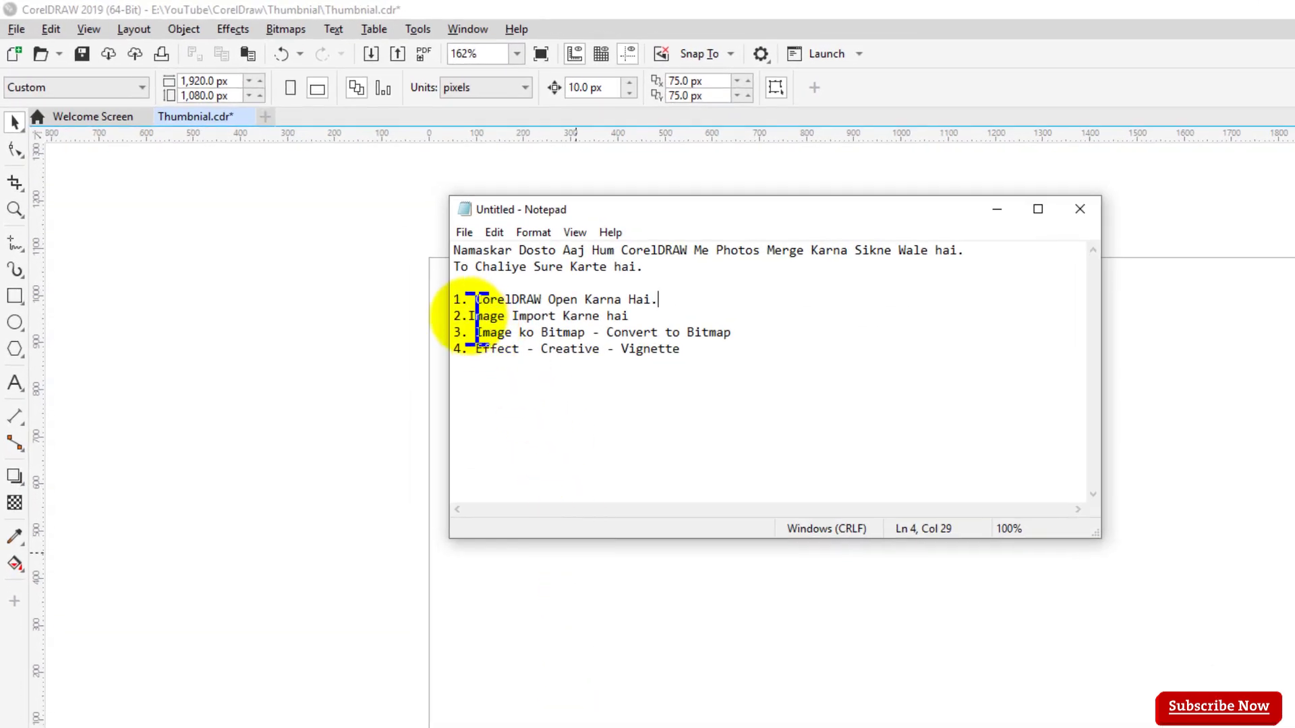
Check the notes' image import instruction and import 1.jpg, 2.jpg, 3.jpg, 4.jpg and 5.jpg from folder 7.
{"action": "left_click_drag", "start_coordinate": [472, 317], "coordinate": [647, 317]}
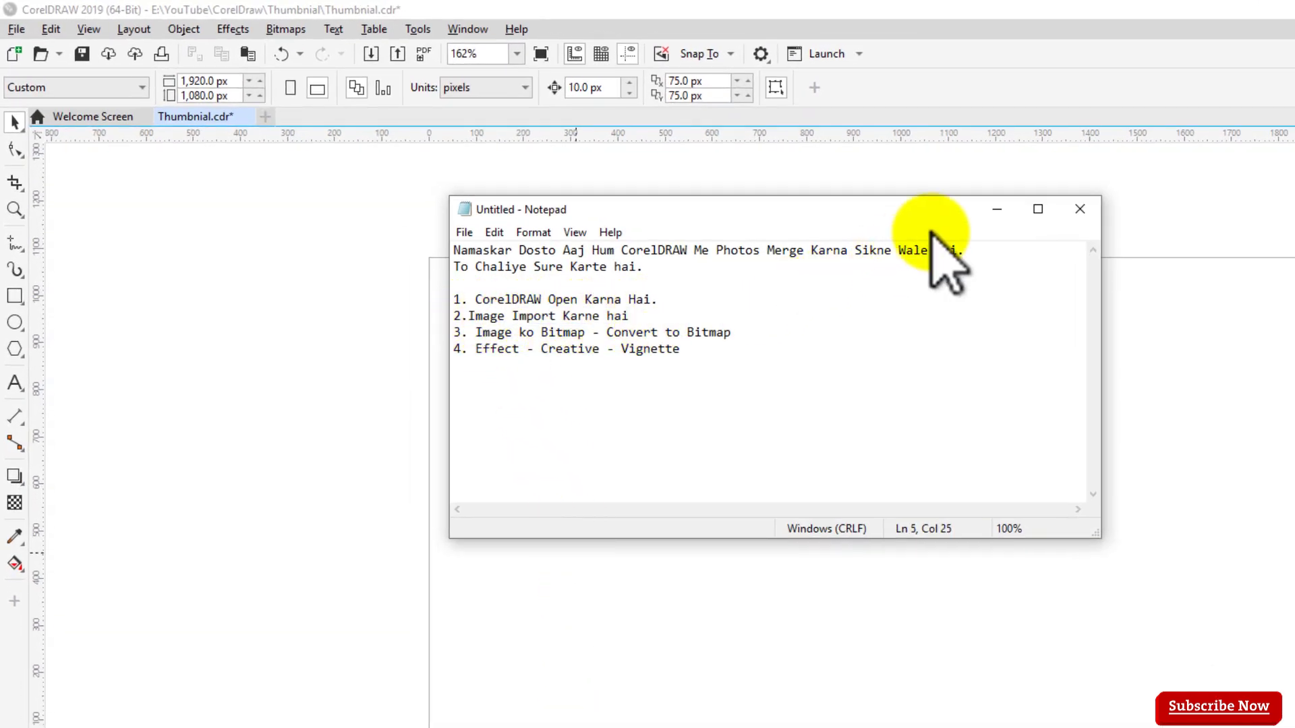
{"action": "left_click", "coordinate": [997, 209]}
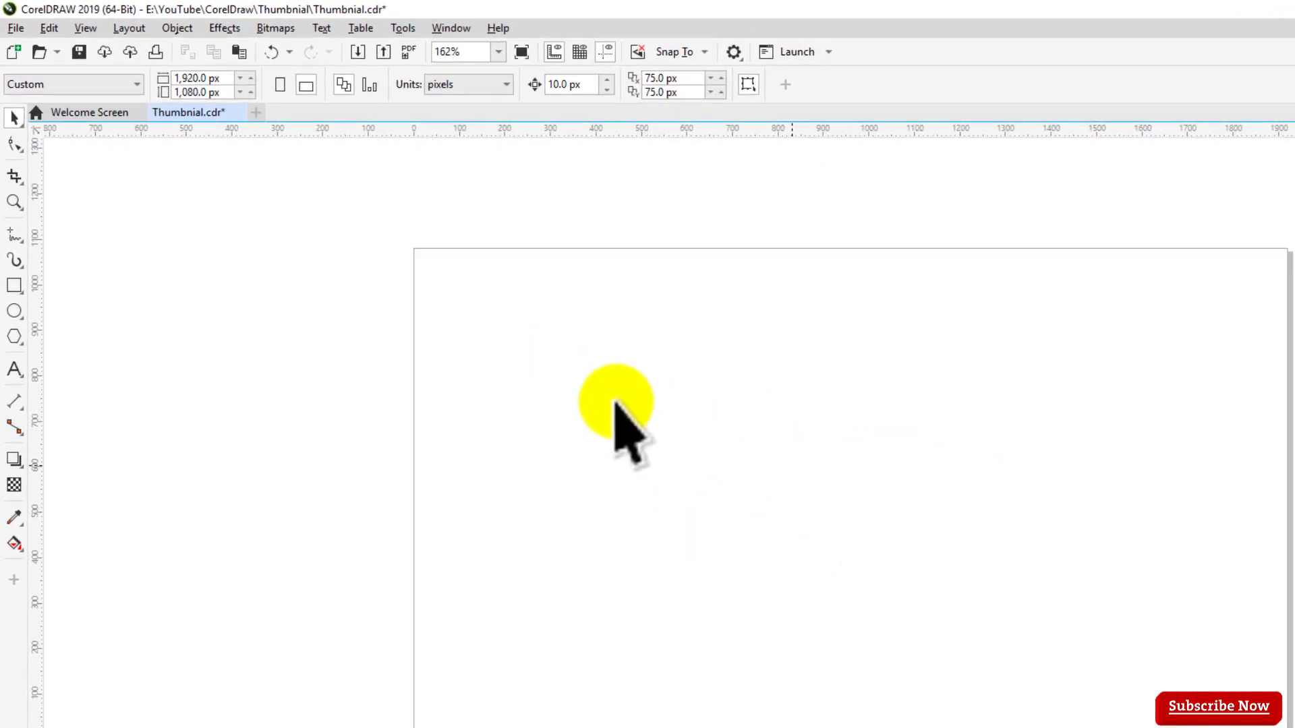
{"action": "left_click", "coordinate": [16, 29]}
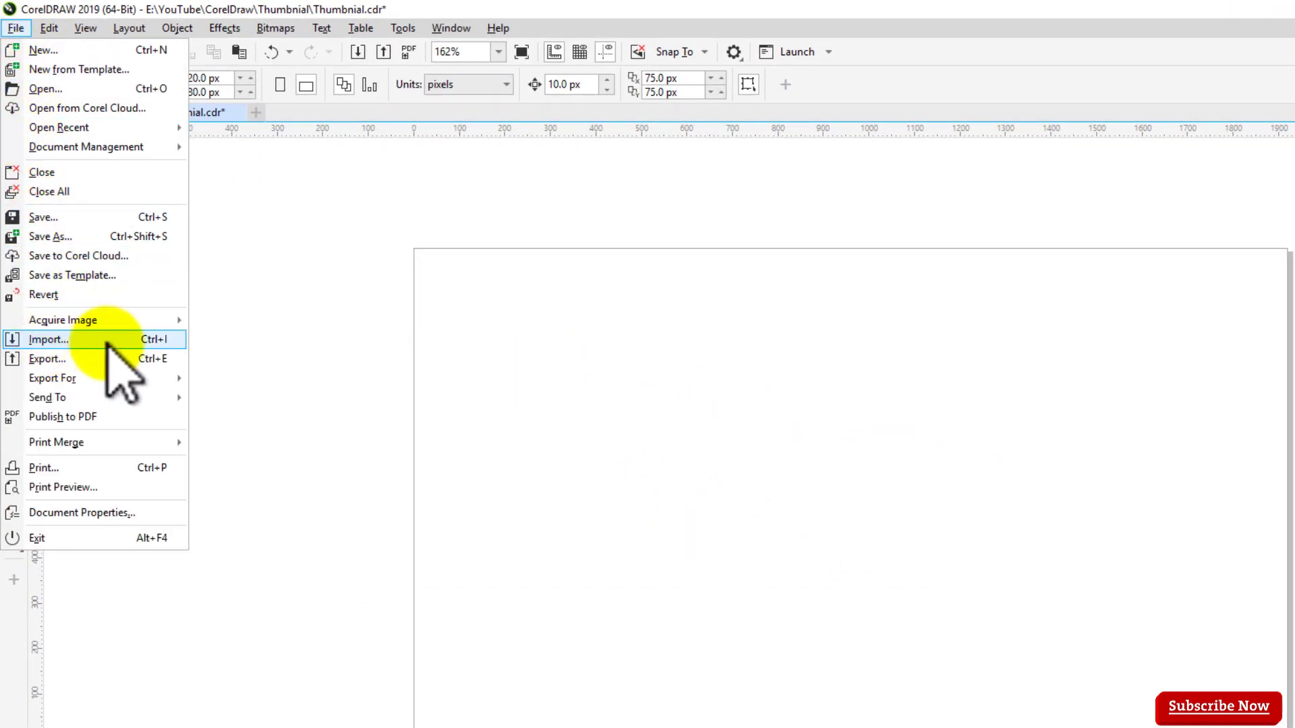
{"action": "left_click", "coordinate": [138, 339]}
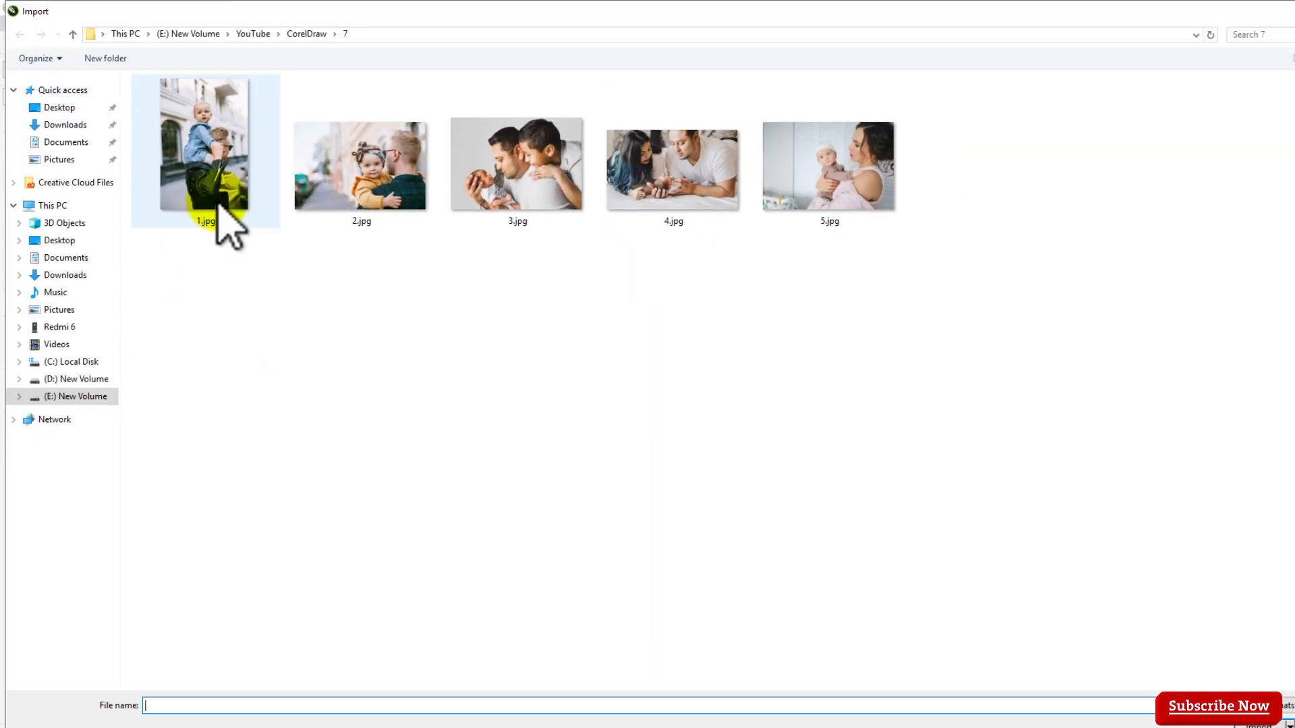
{"action": "left_click", "coordinate": [205, 199]}
{"action": "left_click", "coordinate": [317, 182], "text": "ctrl"}
{"action": "left_click", "coordinate": [463, 189], "text": "ctrl"}
{"action": "left_click", "coordinate": [618, 203], "text": "ctrl"}
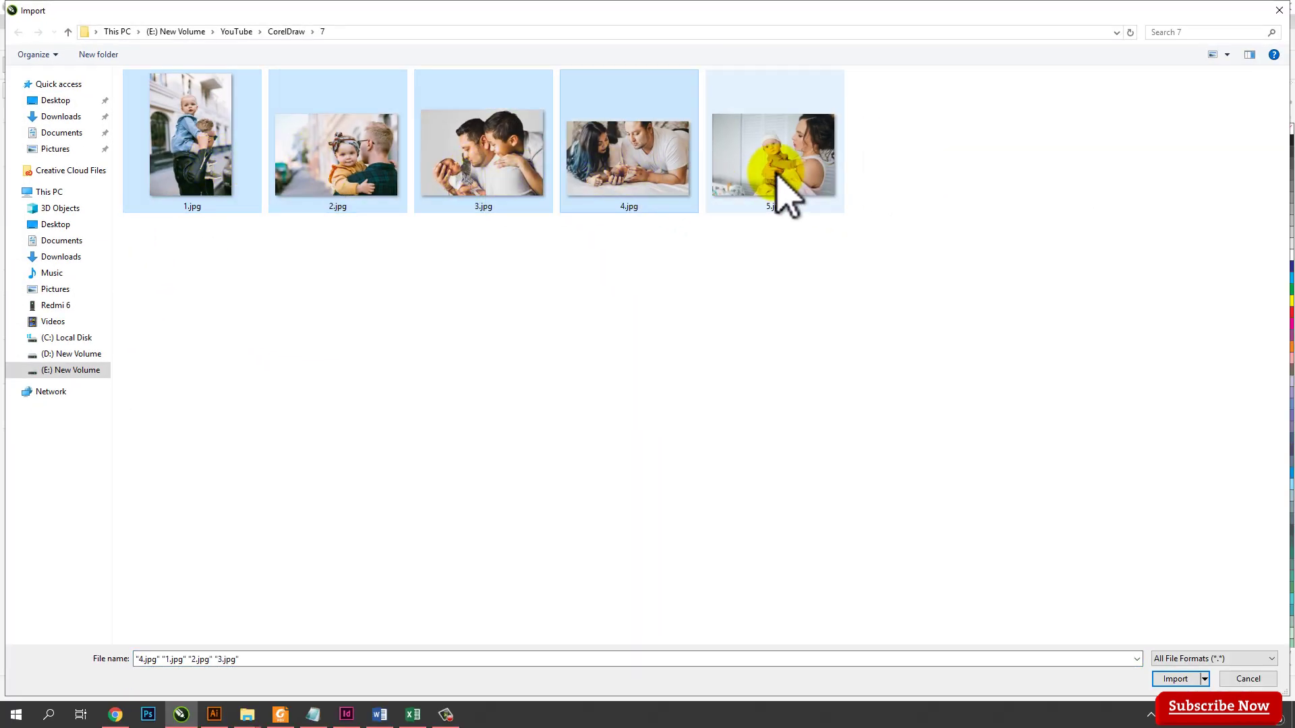
{"action": "left_click", "coordinate": [783, 191], "text": "ctrl"}
{"action": "left_click", "coordinate": [1176, 680]}
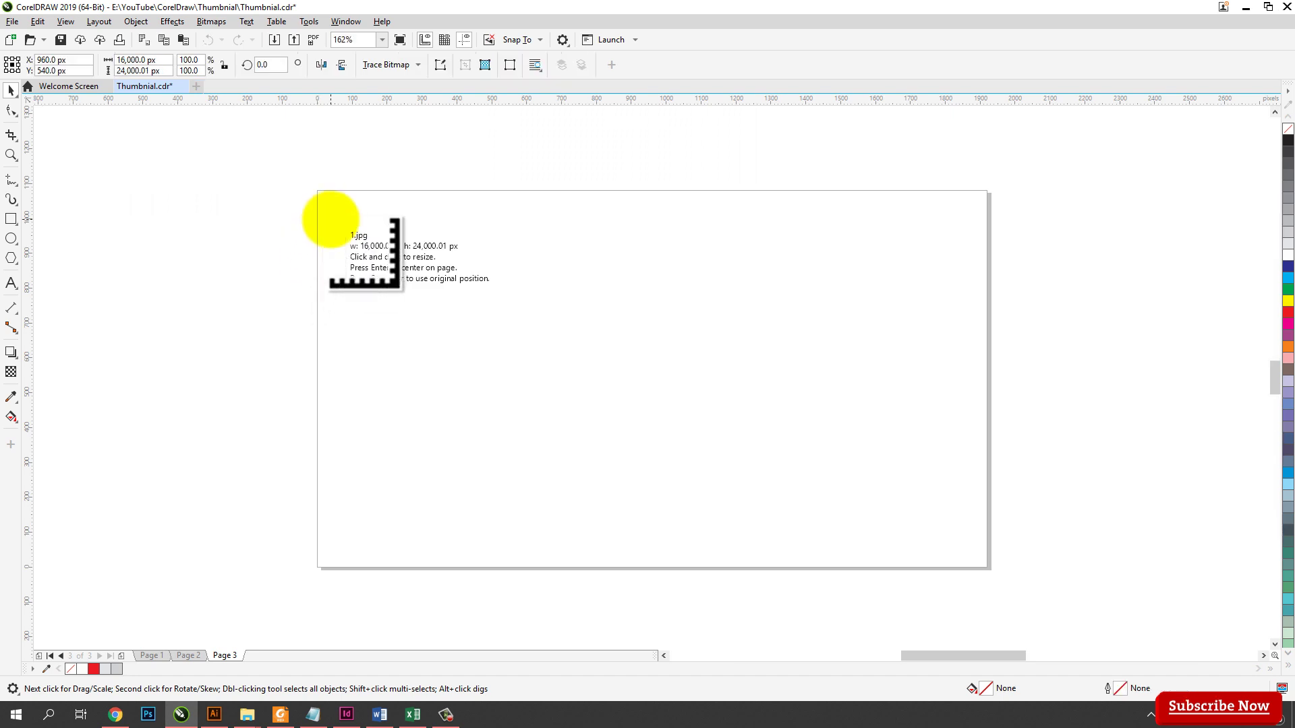
Place photos 1 to 3 side by side on the page, 1.jpg about 526 by 789 px, and photos 4 and 5 beside the page.
{"action": "left_click_drag", "start_coordinate": [330, 219], "coordinate": [514, 495]}
{"action": "left_click_drag", "start_coordinate": [543, 235], "coordinate": [769, 597]}
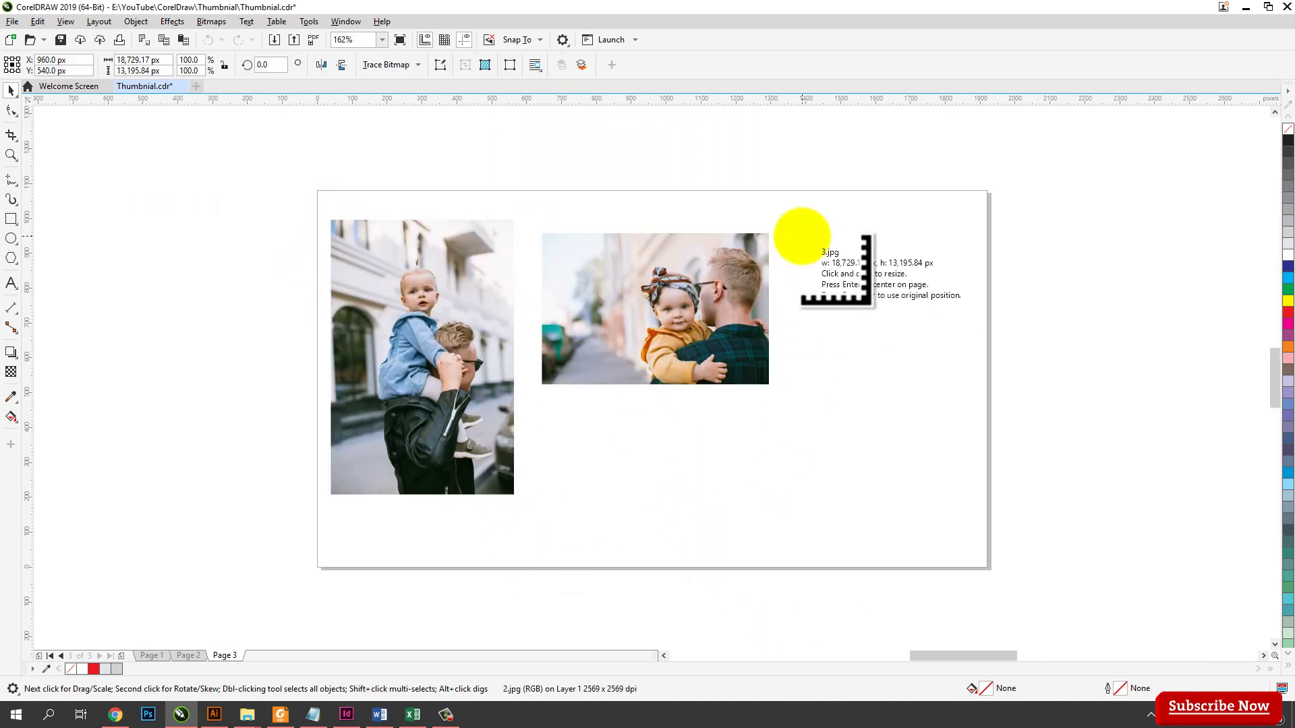
{"action": "left_click_drag", "start_coordinate": [801, 236], "coordinate": [971, 533]}
{"action": "left_click_drag", "start_coordinate": [1008, 229], "coordinate": [1116, 437]}
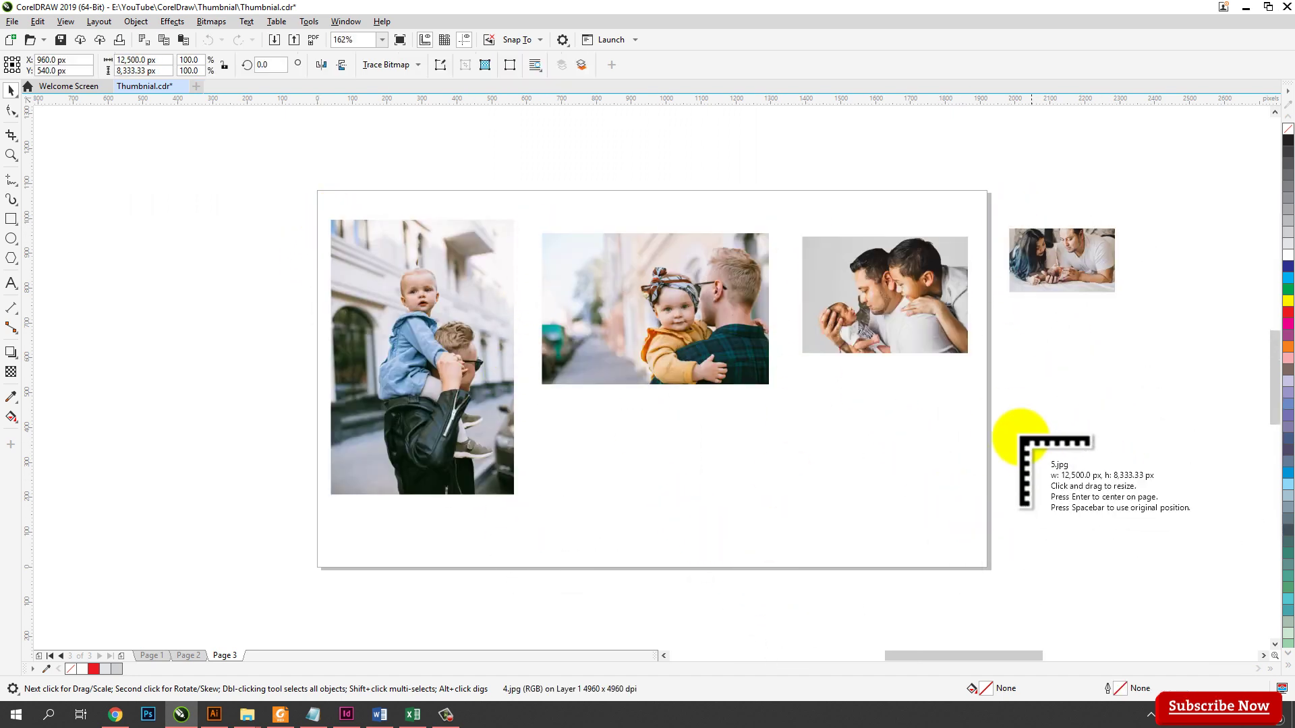
{"action": "left_click_drag", "start_coordinate": [1009, 327], "coordinate": [1147, 600]}
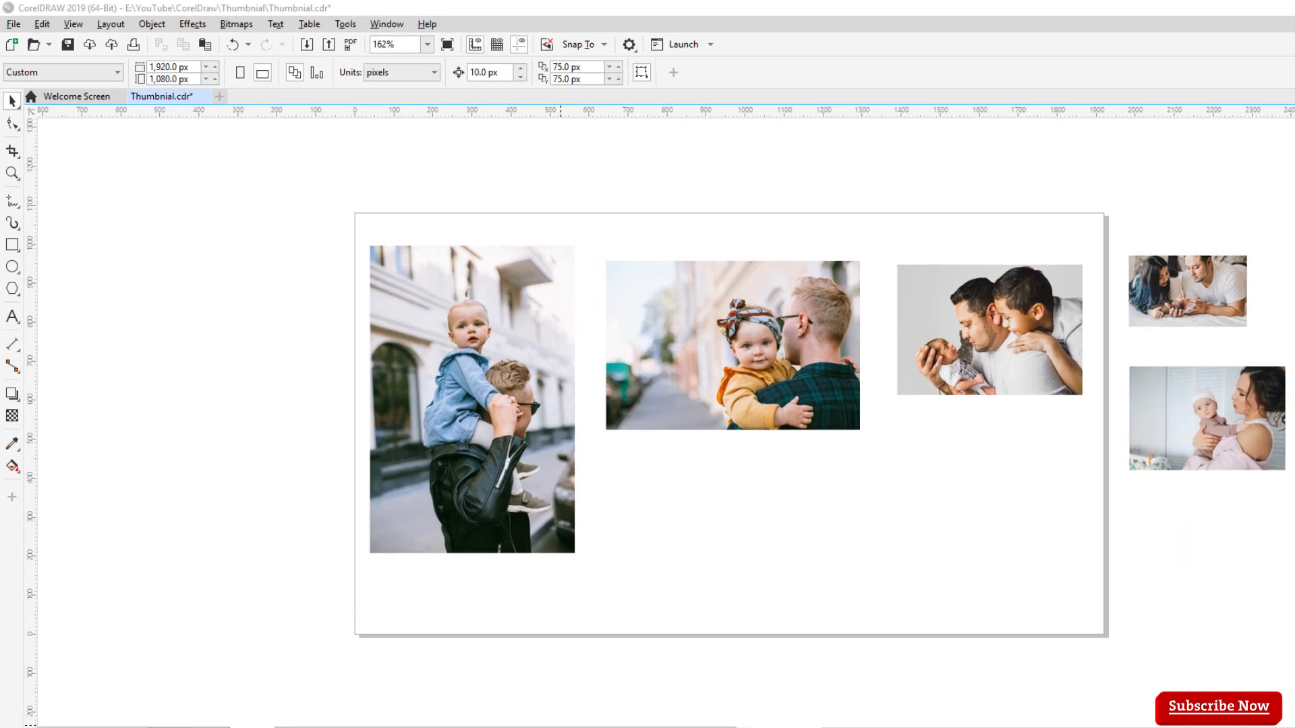
Read the third instruction in the Notepad notes, about converting the image to a bitmap, and return to CorelDRAW.
{"action": "left_click", "coordinate": [347, 714]}
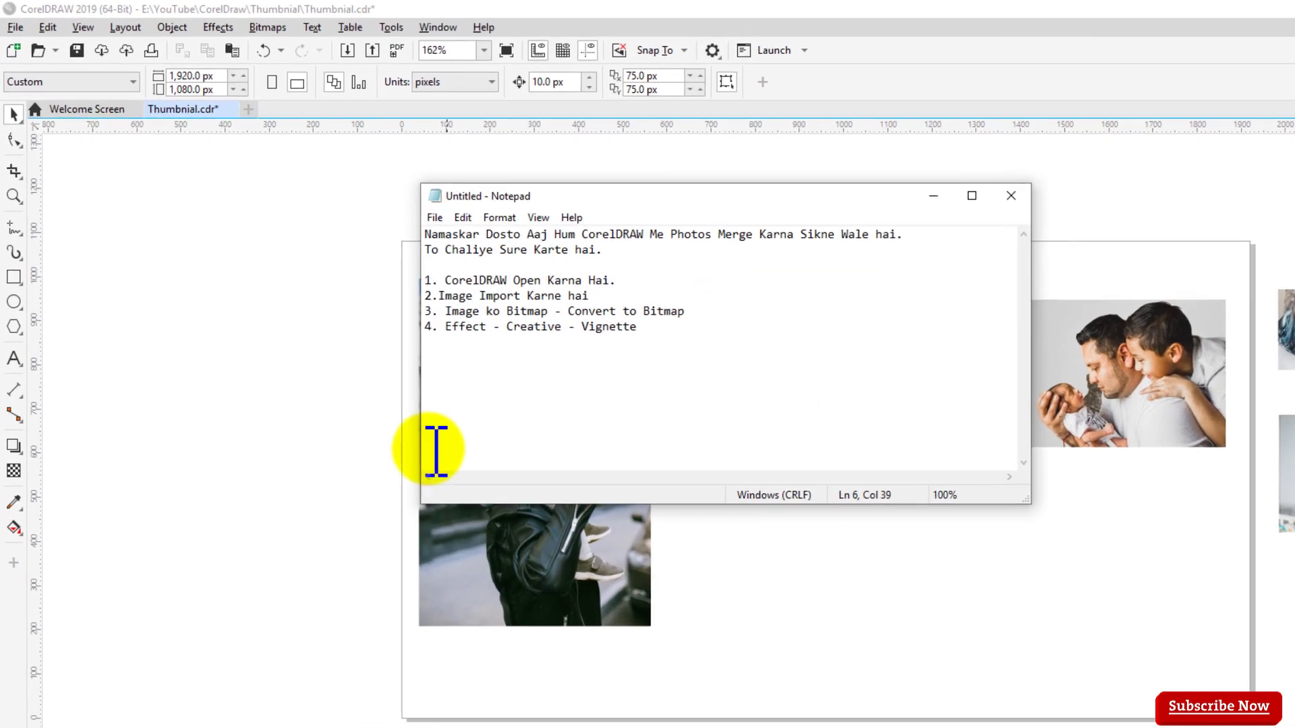
{"action": "left_click_drag", "start_coordinate": [451, 318], "coordinate": [709, 318]}
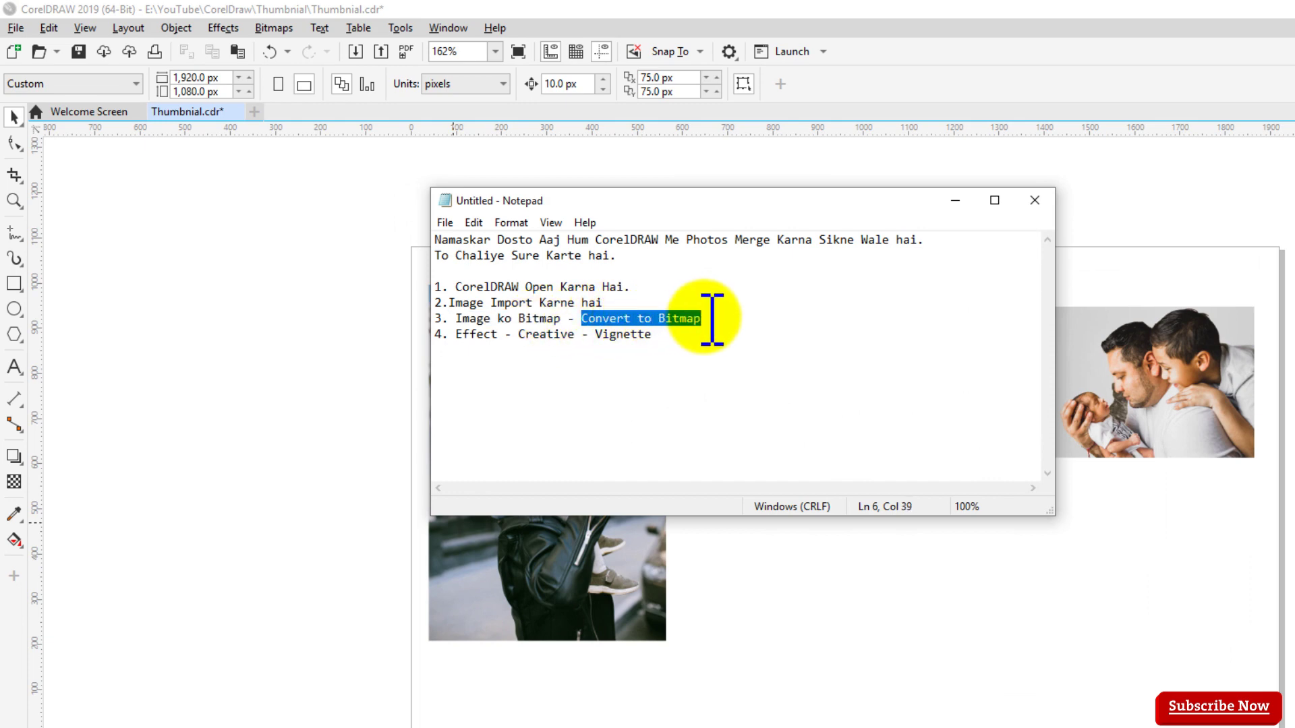
{"action": "left_click", "coordinate": [775, 337]}
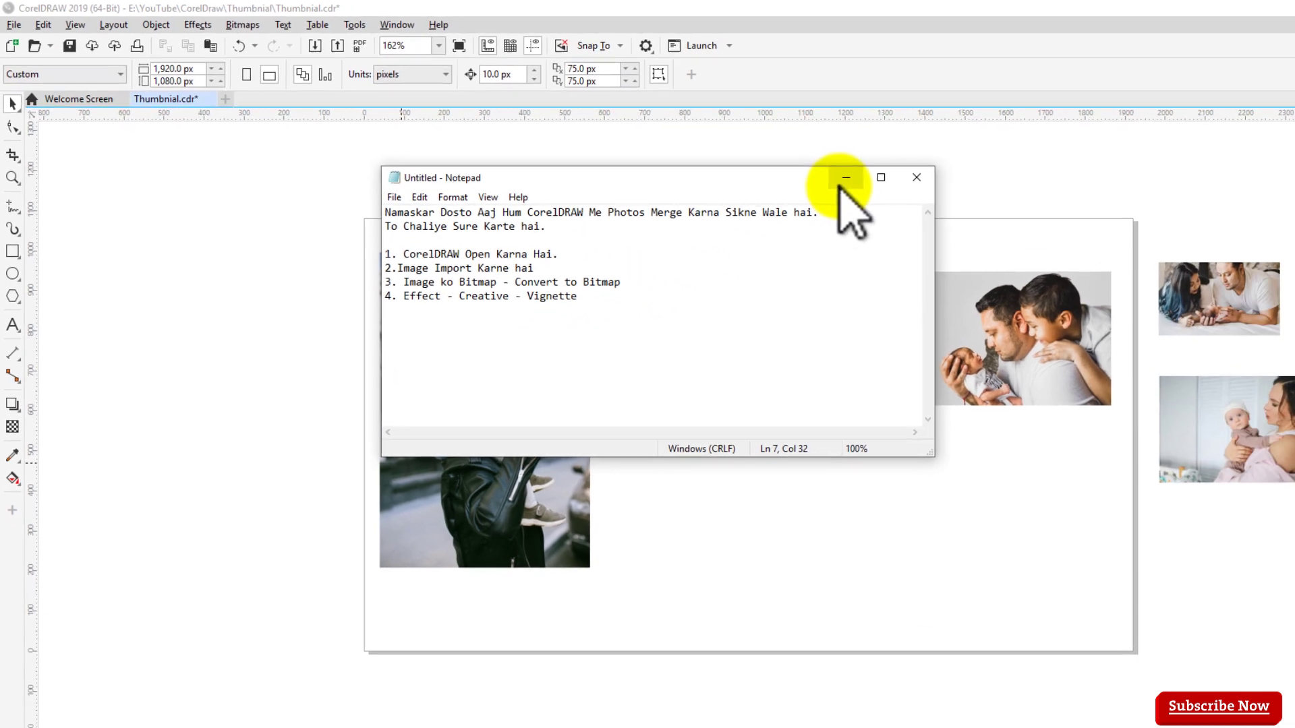
{"action": "left_click", "coordinate": [955, 200]}
Convert the first photo to a 300 dpi CMYK Color (32-bit) bitmap with anti-aliasing and a transparent background.
{"action": "left_click", "coordinate": [550, 417]}
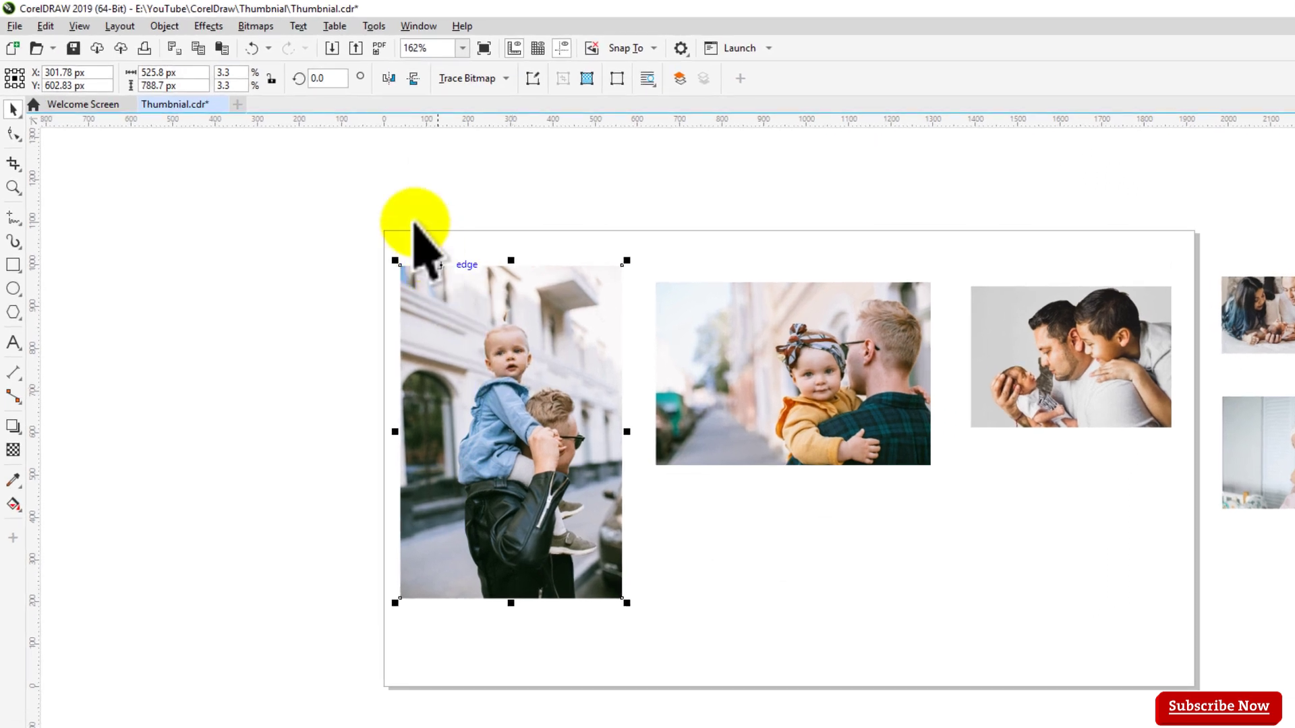
{"action": "left_click", "coordinate": [253, 28]}
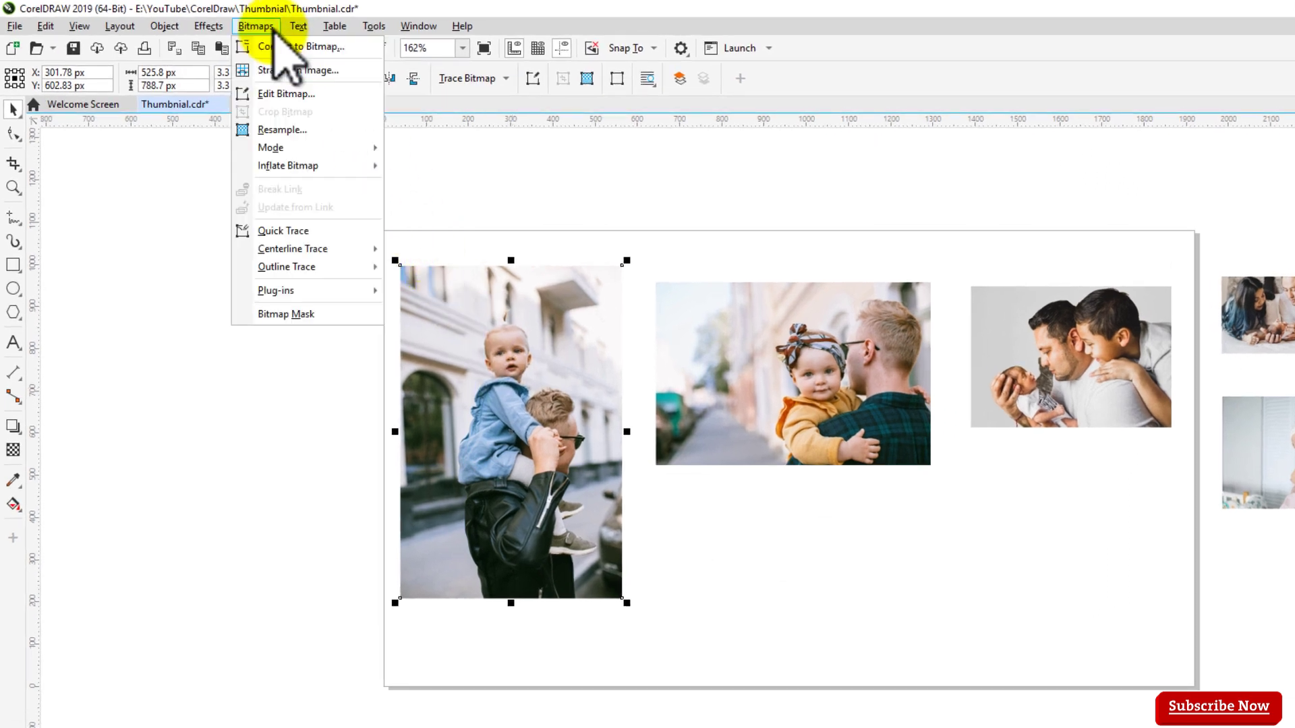
{"action": "left_click", "coordinate": [331, 46]}
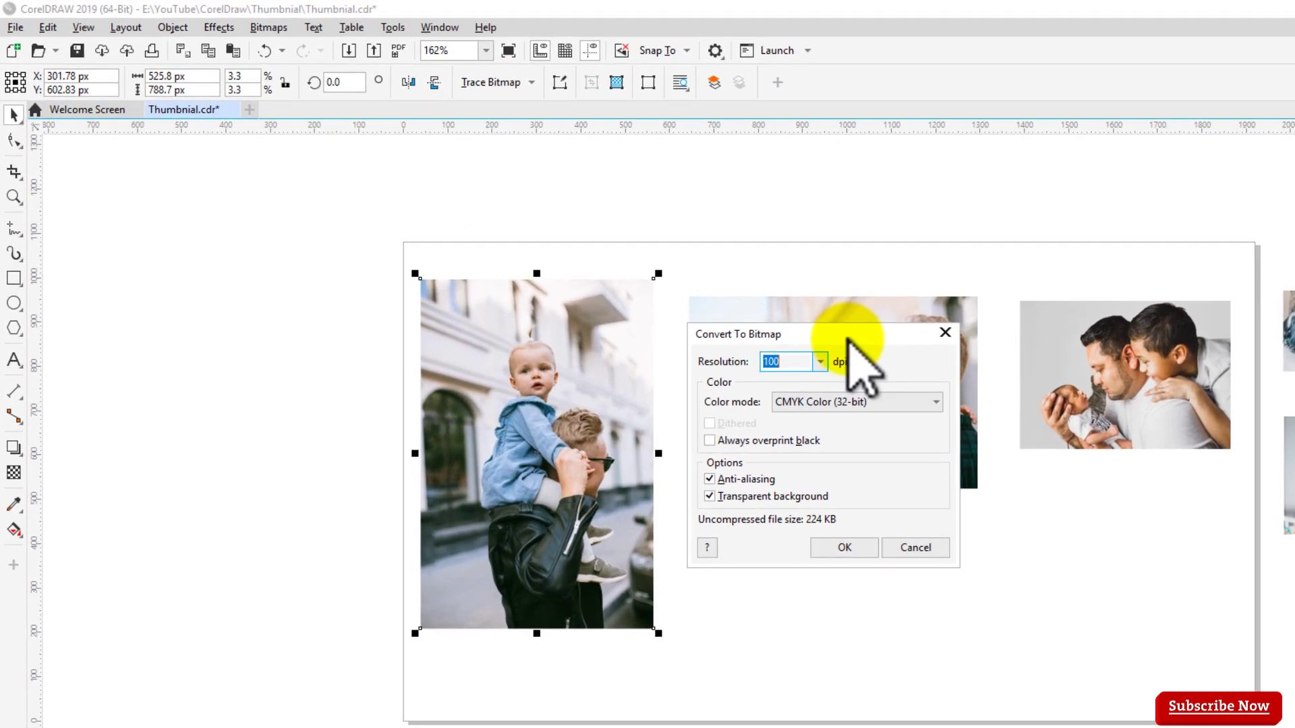
{"action": "left_click_drag", "start_coordinate": [843, 324], "coordinate": [849, 253]}
{"action": "double_click", "coordinate": [776, 277]}
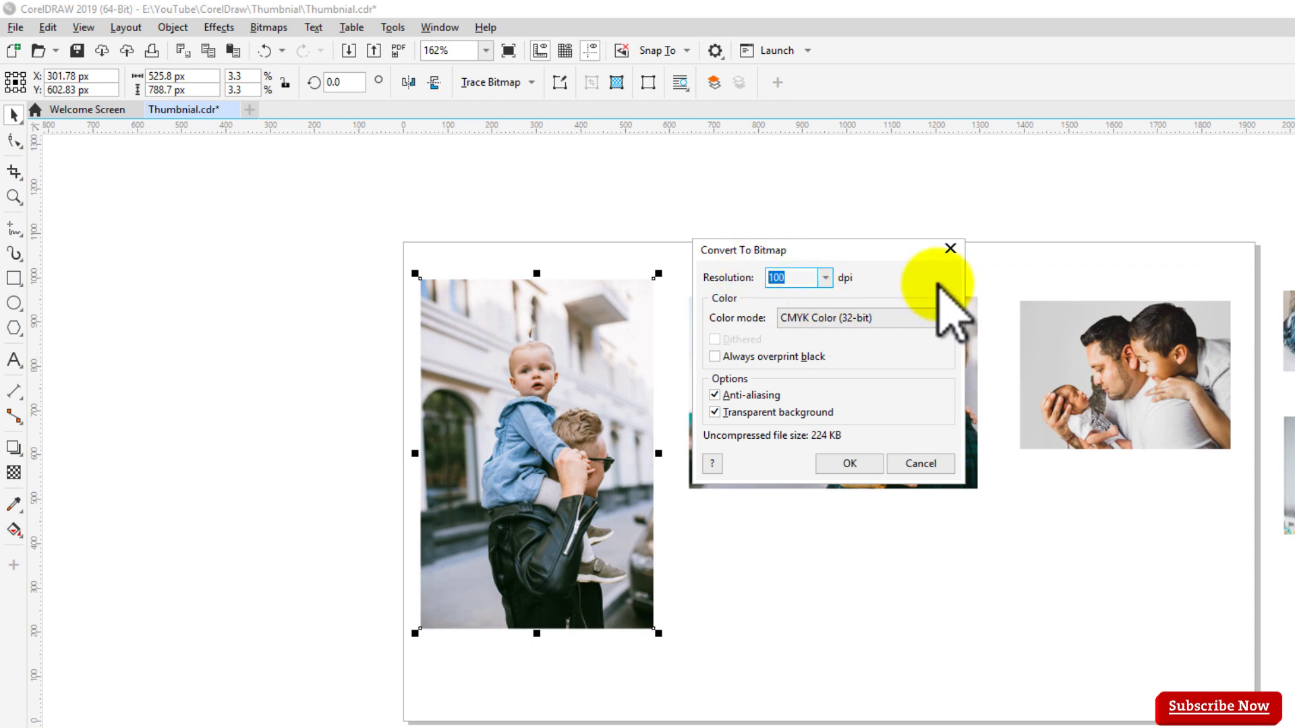
{"action": "left_click", "coordinate": [889, 320]}
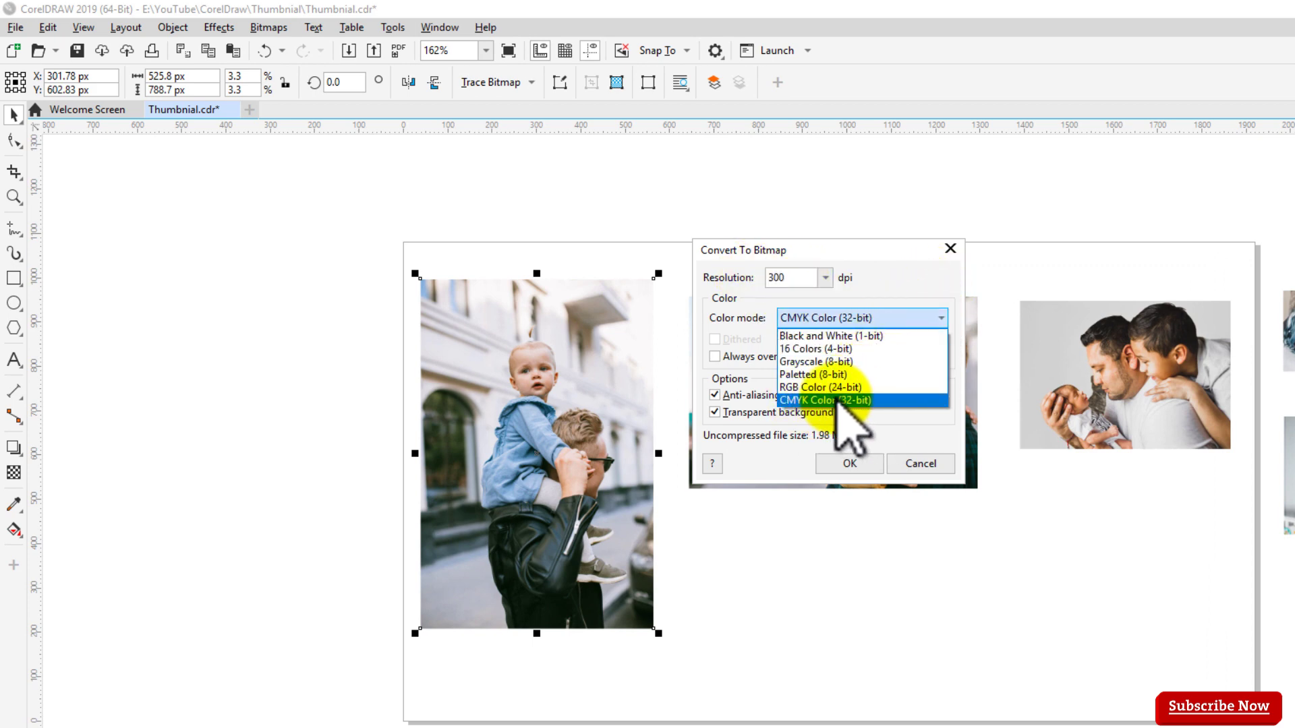
{"action": "left_click", "coordinate": [855, 400]}
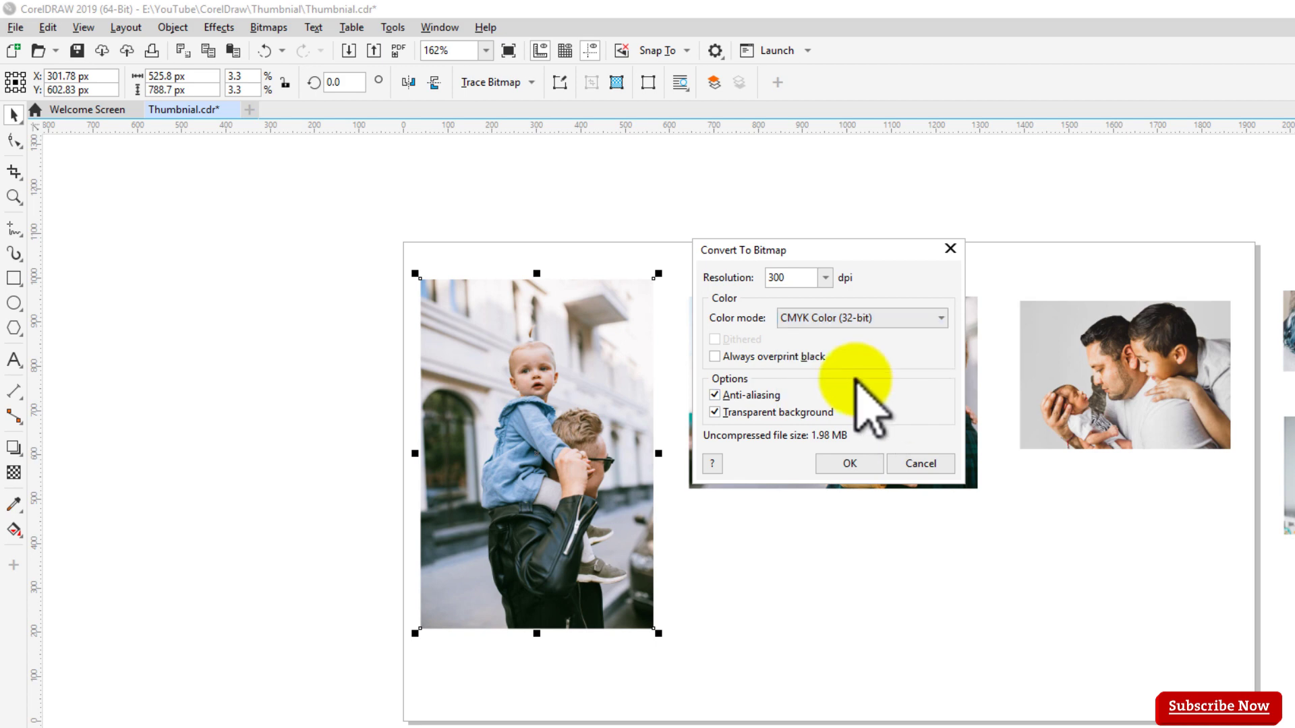
{"action": "left_click", "coordinate": [760, 397]}
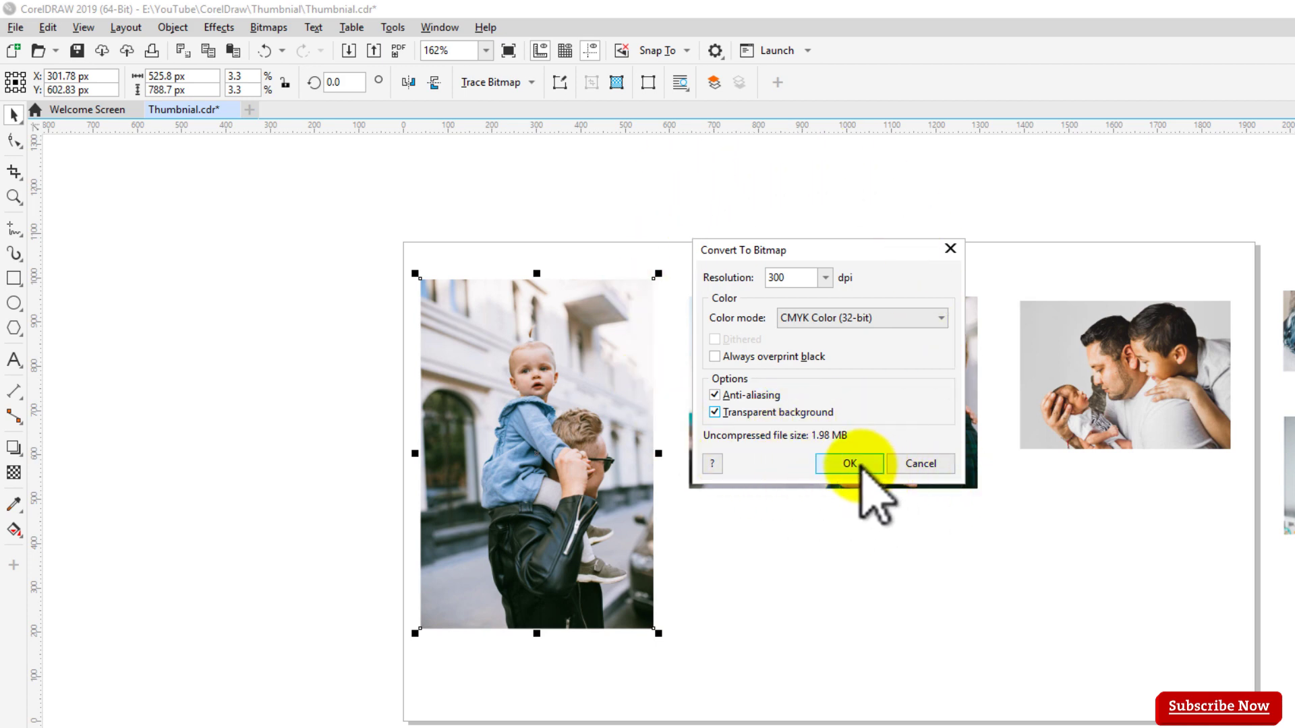
{"action": "left_click", "coordinate": [850, 463]}
{"action": "left_click", "coordinate": [722, 199]}
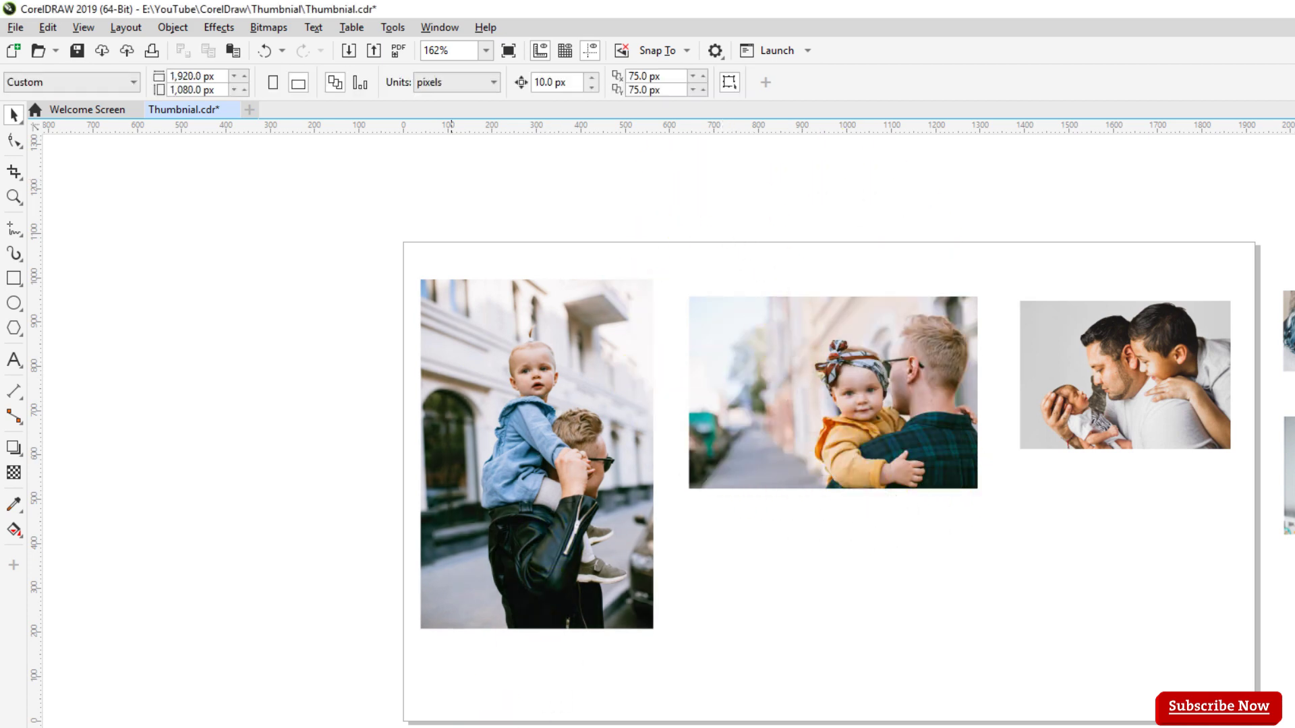
Read the fourth instruction in the Notepad notes, about the creative Vignette effect, and return to CorelDRAW.
{"action": "key", "text": "alt+Tab"}
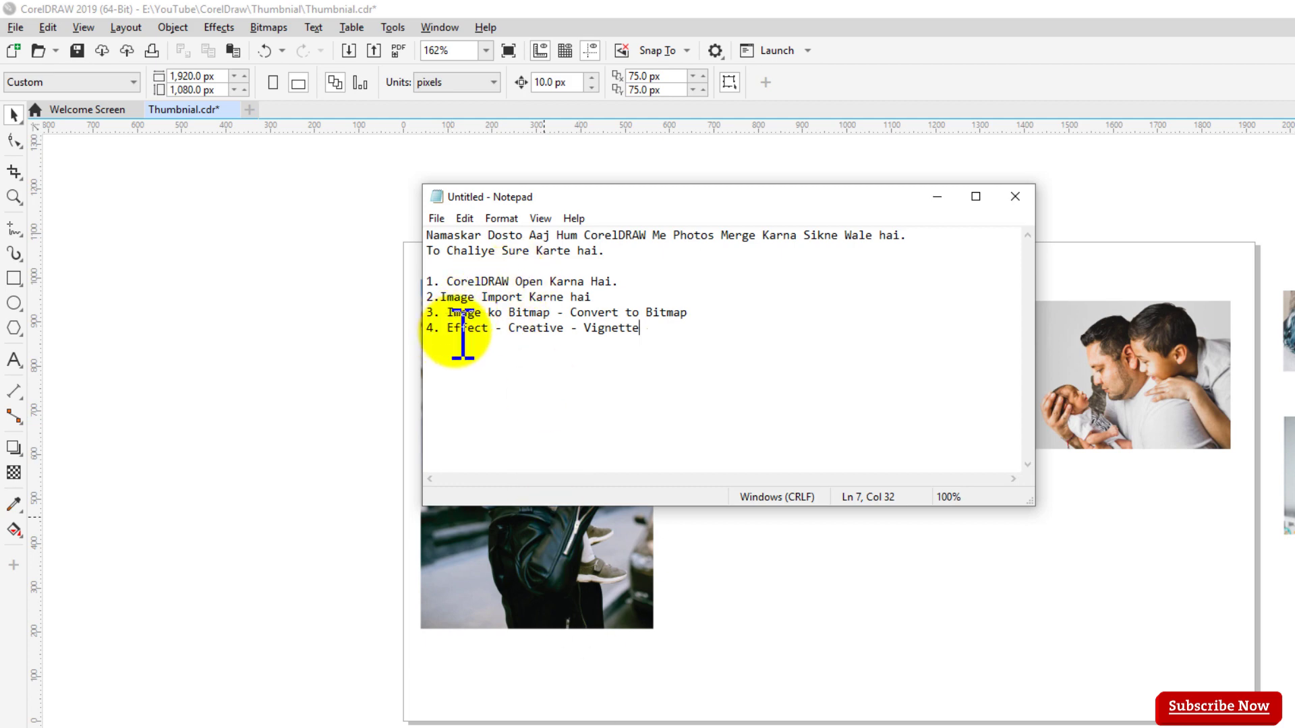
{"action": "double_click", "coordinate": [590, 329]}
{"action": "left_click", "coordinate": [723, 347]}
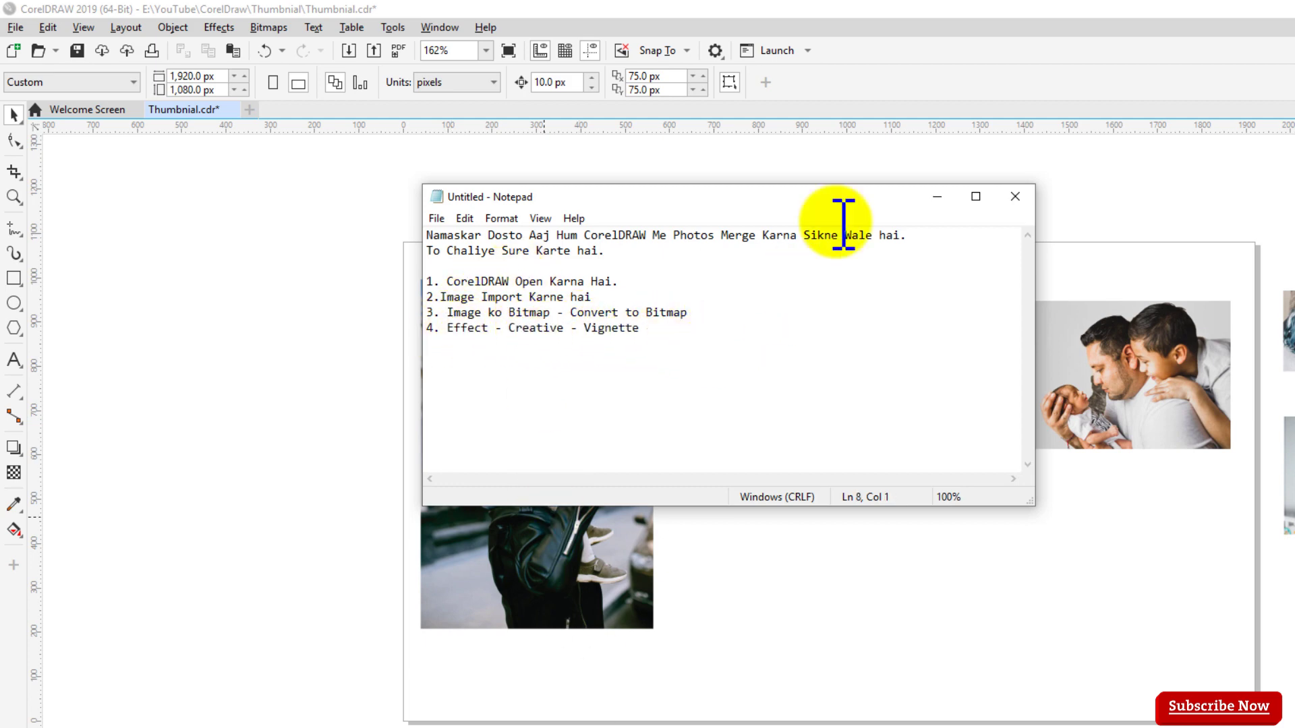
{"action": "left_click", "coordinate": [939, 197]}
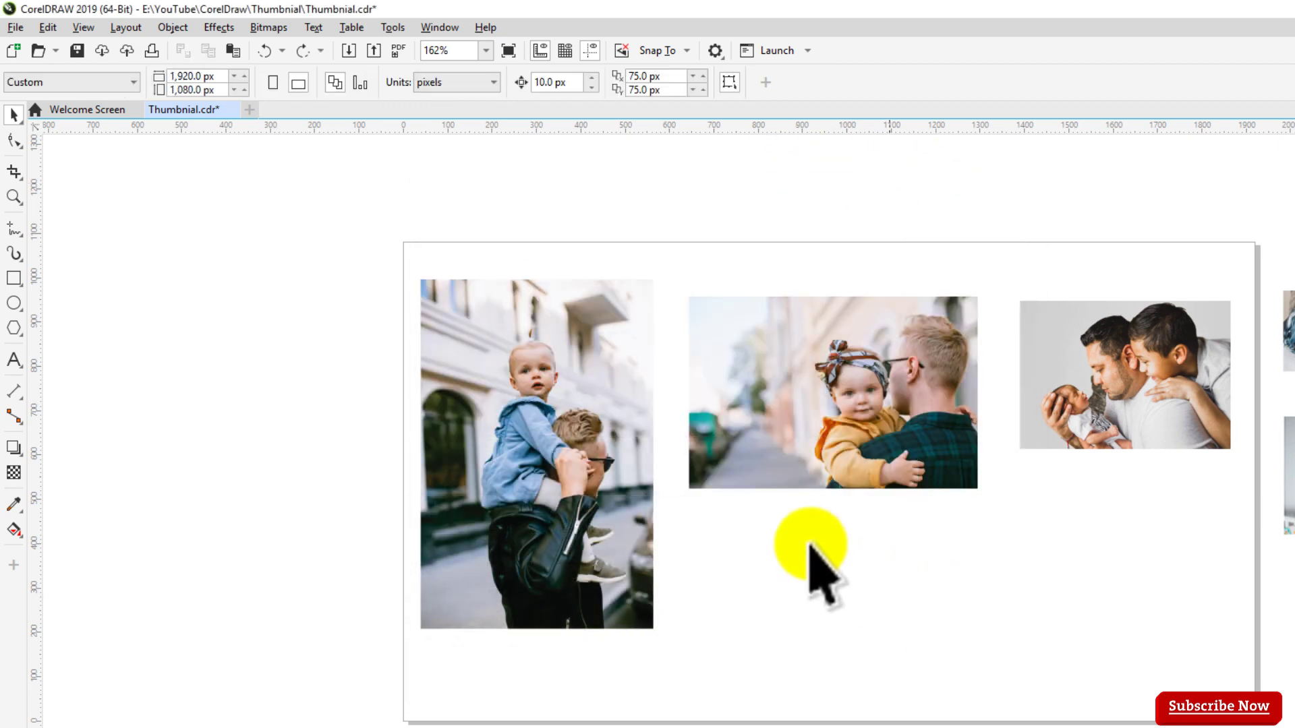
Start a Vignette effect on the first photo with the Ellipse shape, an offset of 118 and a fade of 73.
{"action": "left_click", "coordinate": [592, 348]}
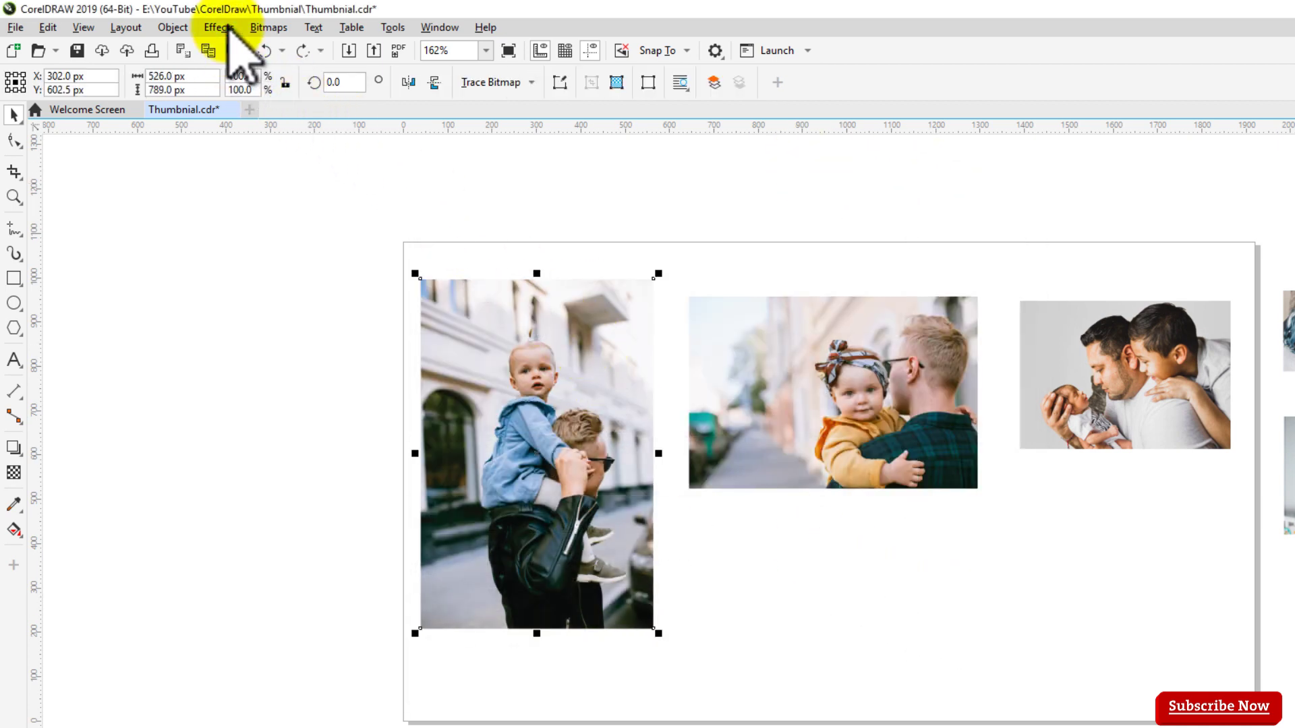
{"action": "left_click", "coordinate": [219, 27]}
{"action": "mouse_move", "coordinate": [263, 226]}
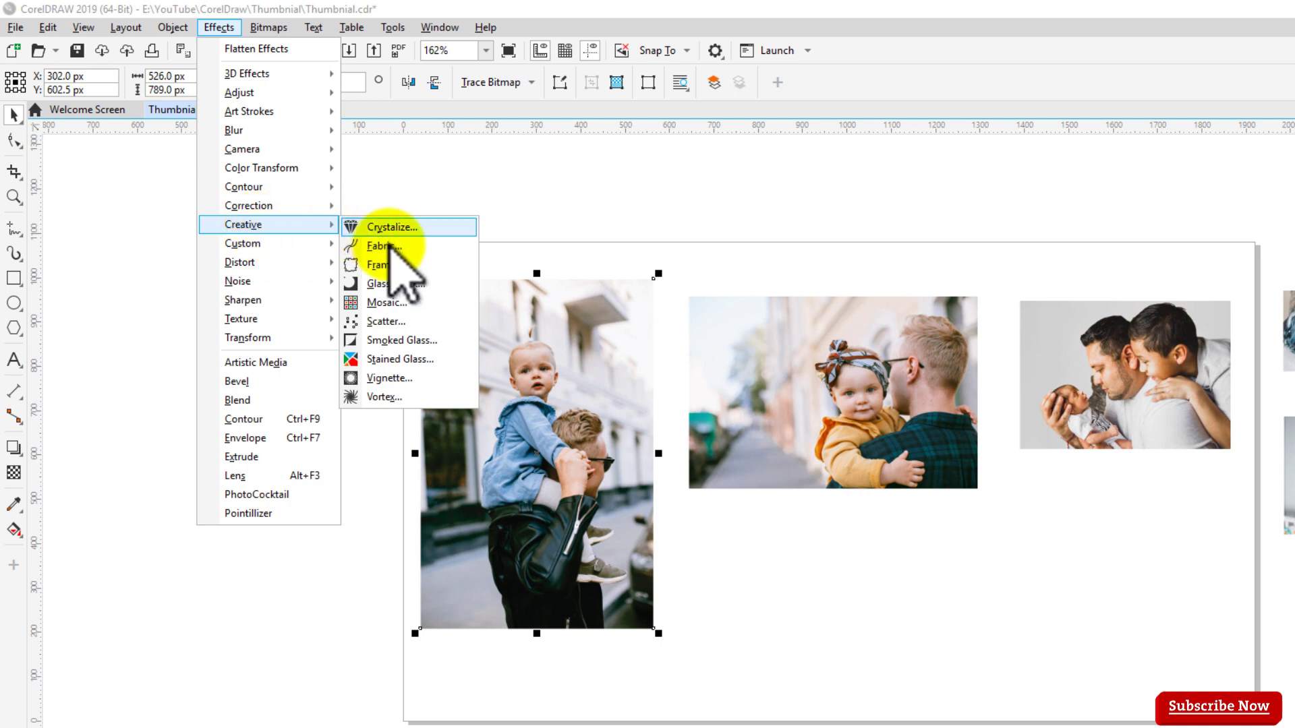
{"action": "left_click", "coordinate": [414, 379]}
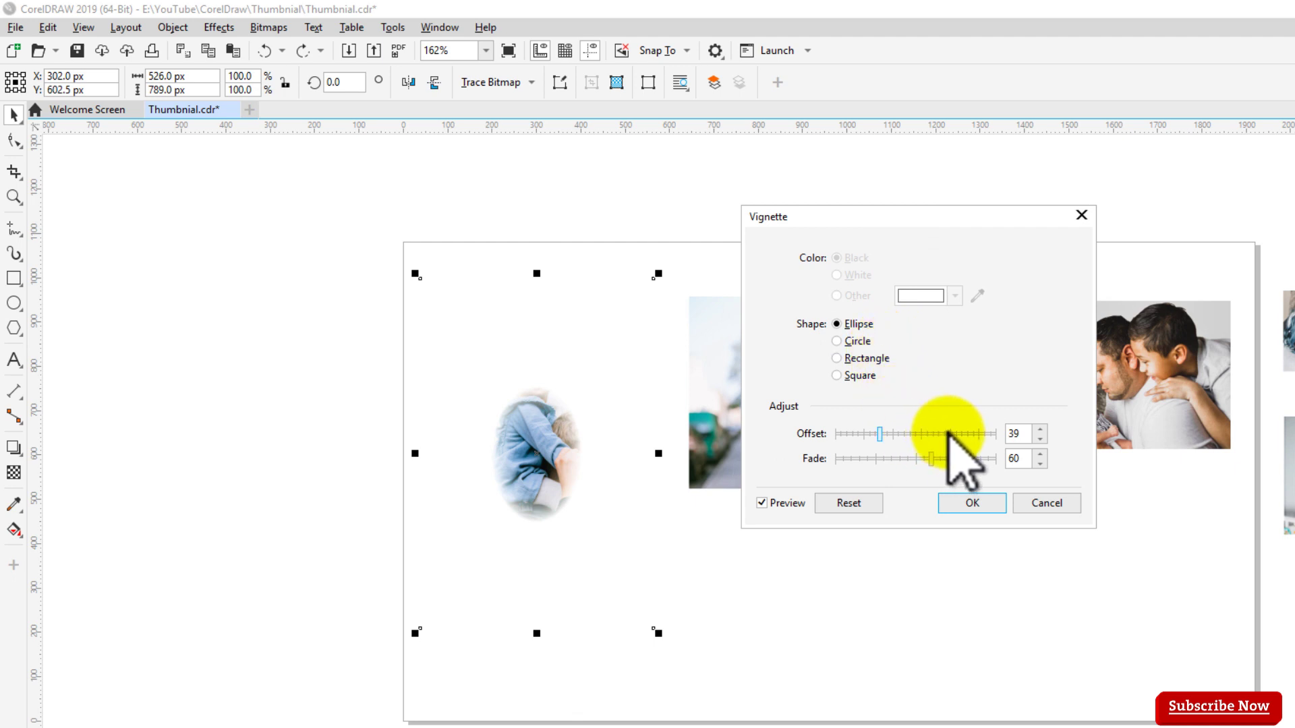
{"action": "left_click", "coordinate": [949, 434]}
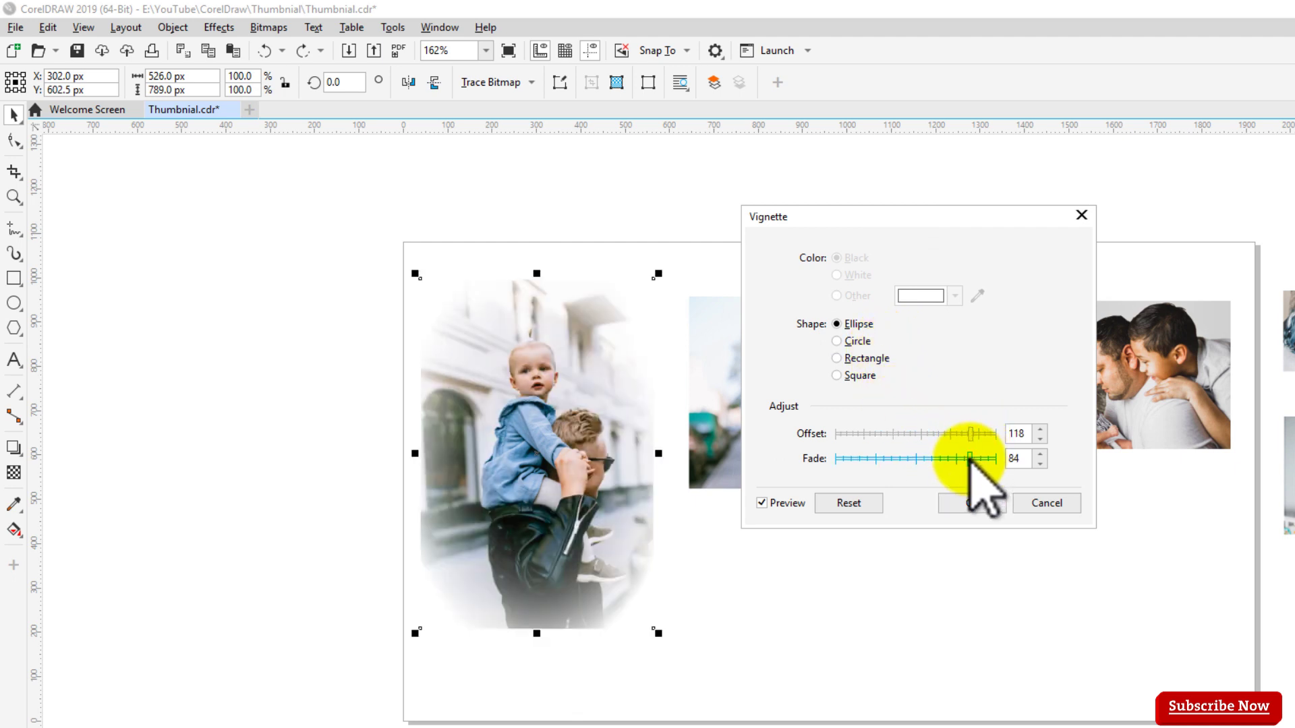
{"action": "mouse_move", "coordinate": [970, 460]}
{"action": "left_mouse_down"}
{"action": "mouse_move", "coordinate": [859, 462]}
{"action": "mouse_move", "coordinate": [876, 476]}
{"action": "mouse_move", "coordinate": [962, 472]}
{"action": "mouse_move", "coordinate": [953, 465]}
{"action": "left_mouse_up"}
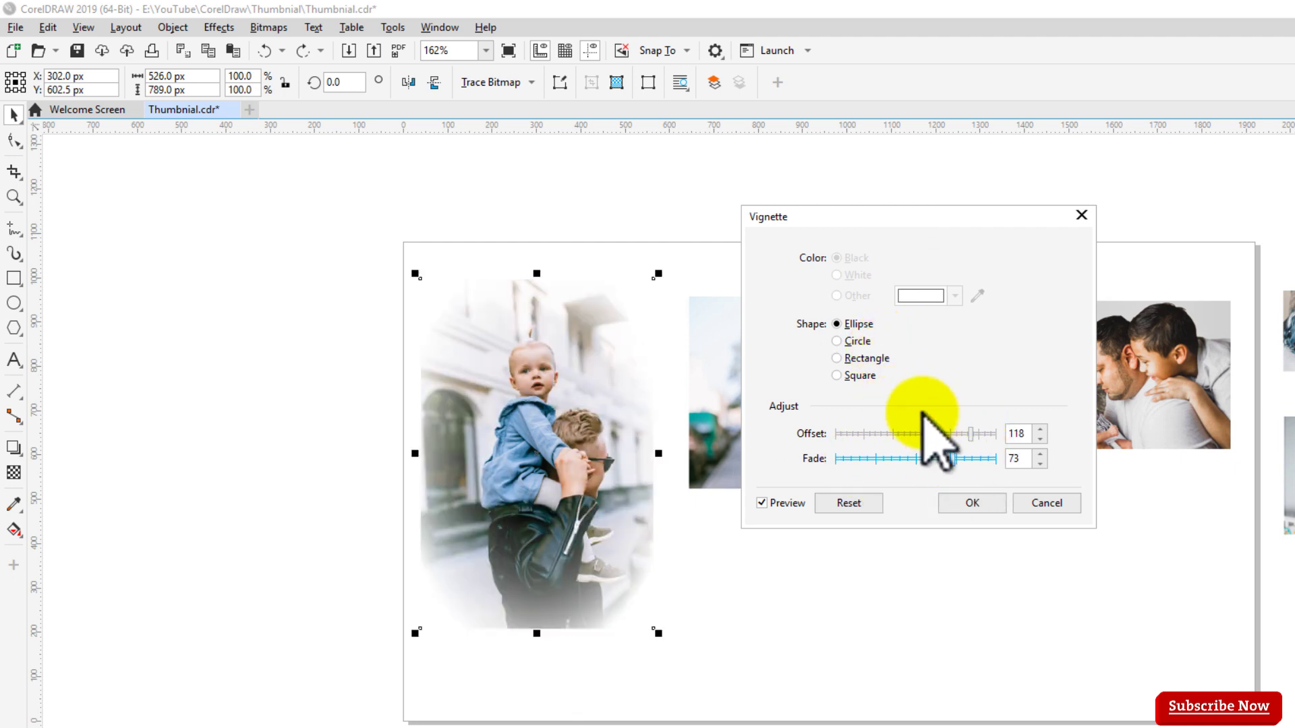
Try the Circle, Rectangle and Square vignette shapes on the first photo.
{"action": "left_click", "coordinate": [854, 341]}
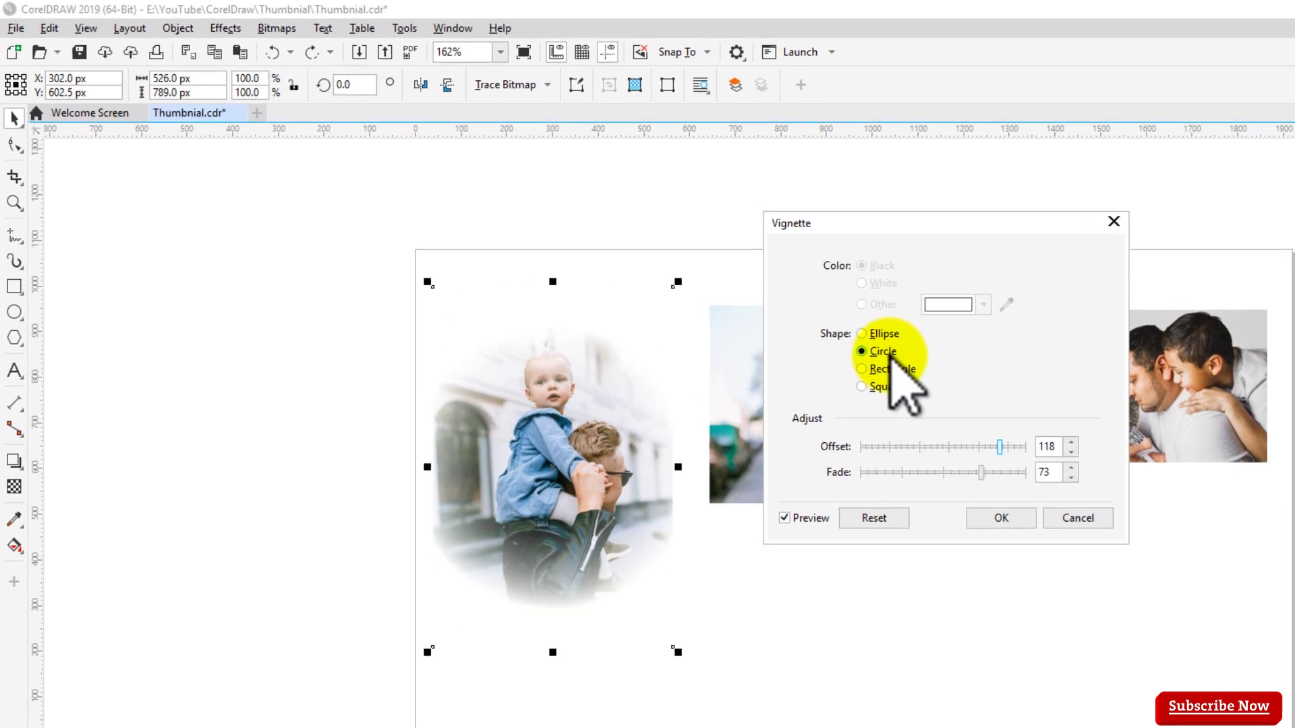
{"action": "left_click", "coordinate": [864, 358]}
{"action": "left_click", "coordinate": [907, 396]}
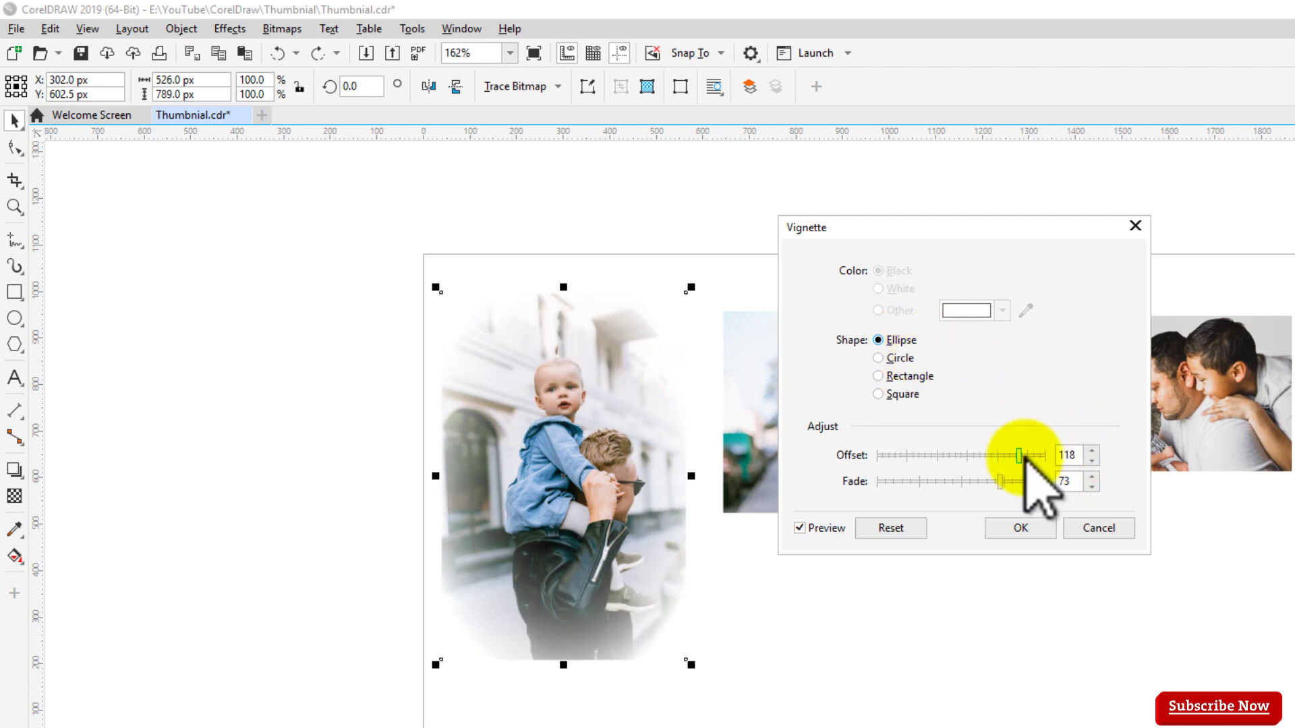
Apply the first photo's vignette as an Ellipse with an offset of 97 and a fade of 66.
{"action": "left_click_drag", "start_coordinate": [997, 450], "coordinate": [1016, 457]}
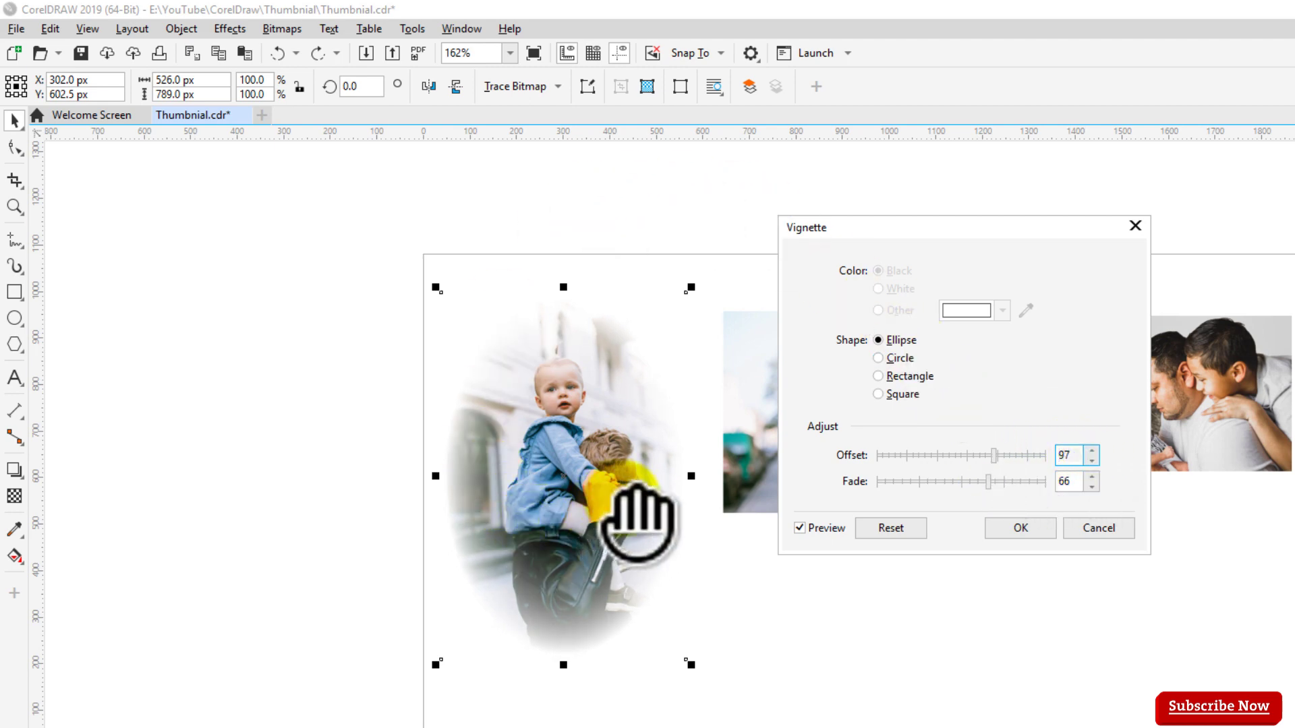
{"action": "left_click", "coordinate": [1015, 529]}
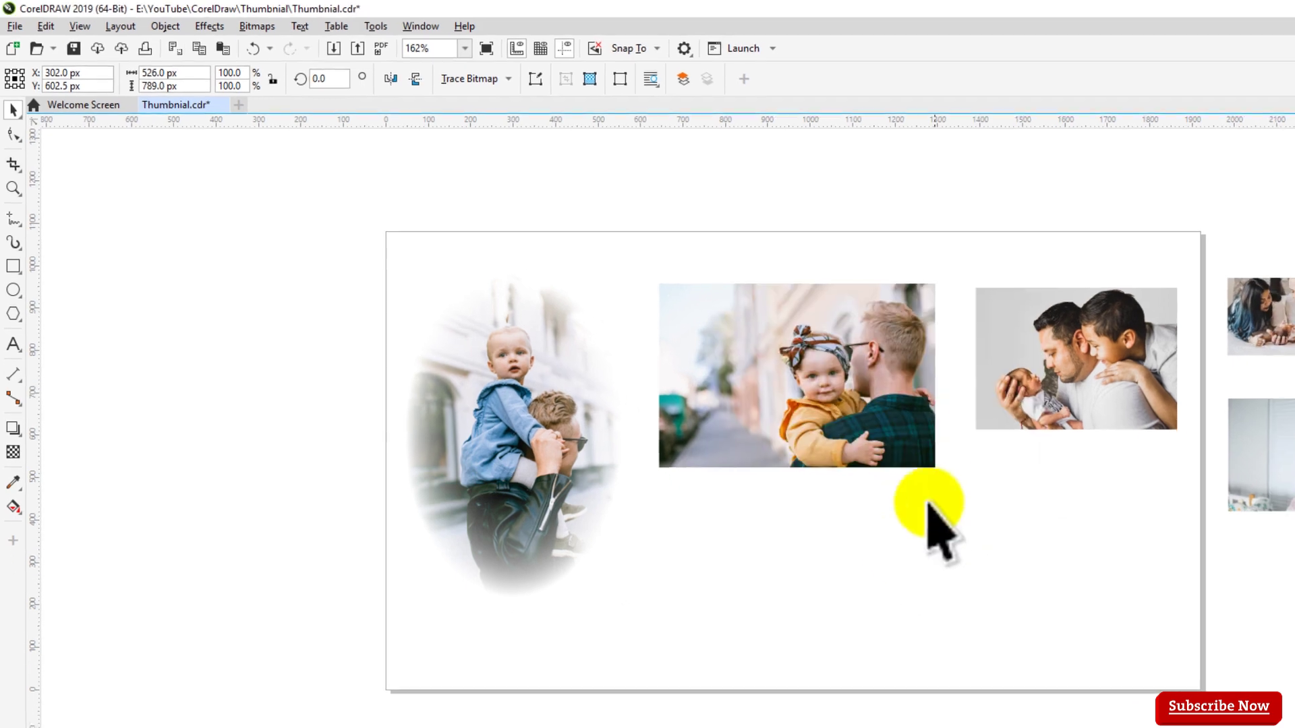
{"action": "left_click", "coordinate": [900, 553]}
Enlarge the first photo to about 748 by 1,122 px and move it so it overlaps the page's left edge.
{"action": "left_click", "coordinate": [524, 414]}
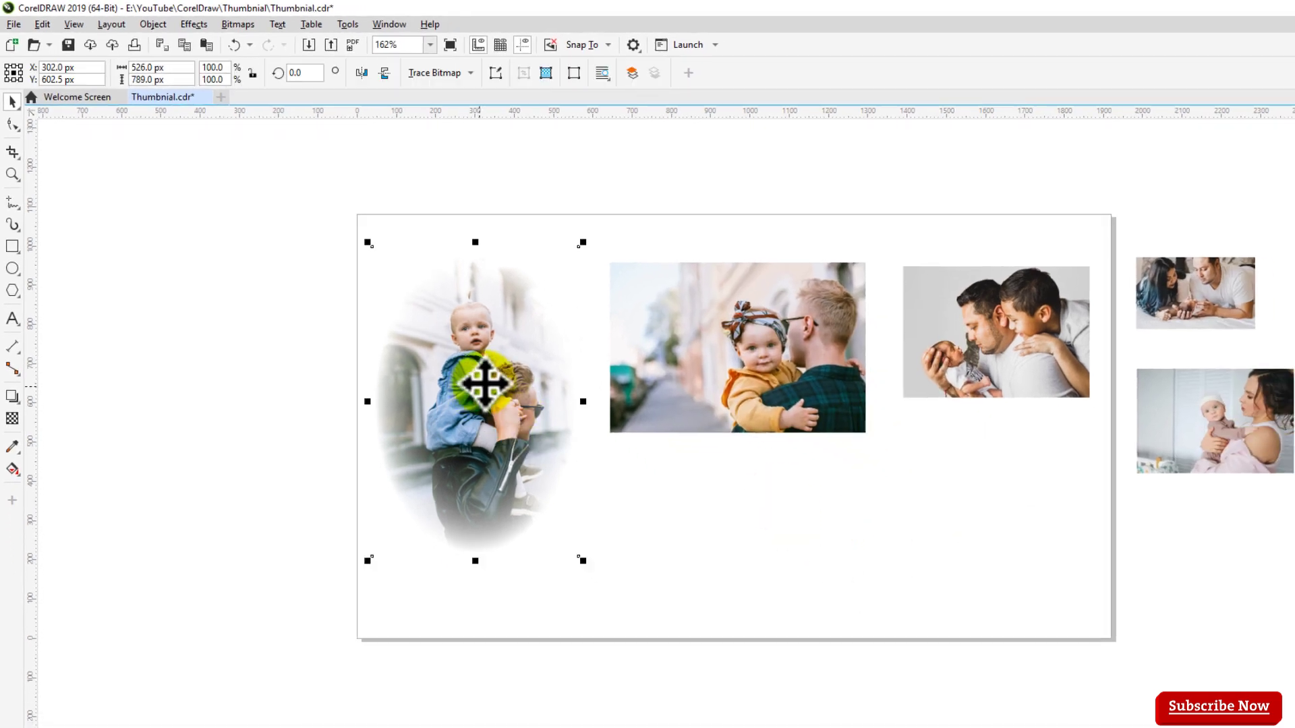
{"action": "left_click_drag", "start_coordinate": [583, 242], "coordinate": [625, 174]}
{"action": "left_click_drag", "start_coordinate": [552, 292], "coordinate": [450, 316]}
Convert the second photo to a 300 dpi CMYK Color (32-bit) bitmap with a transparent background and no anti-aliasing.
{"action": "left_click", "coordinate": [757, 362]}
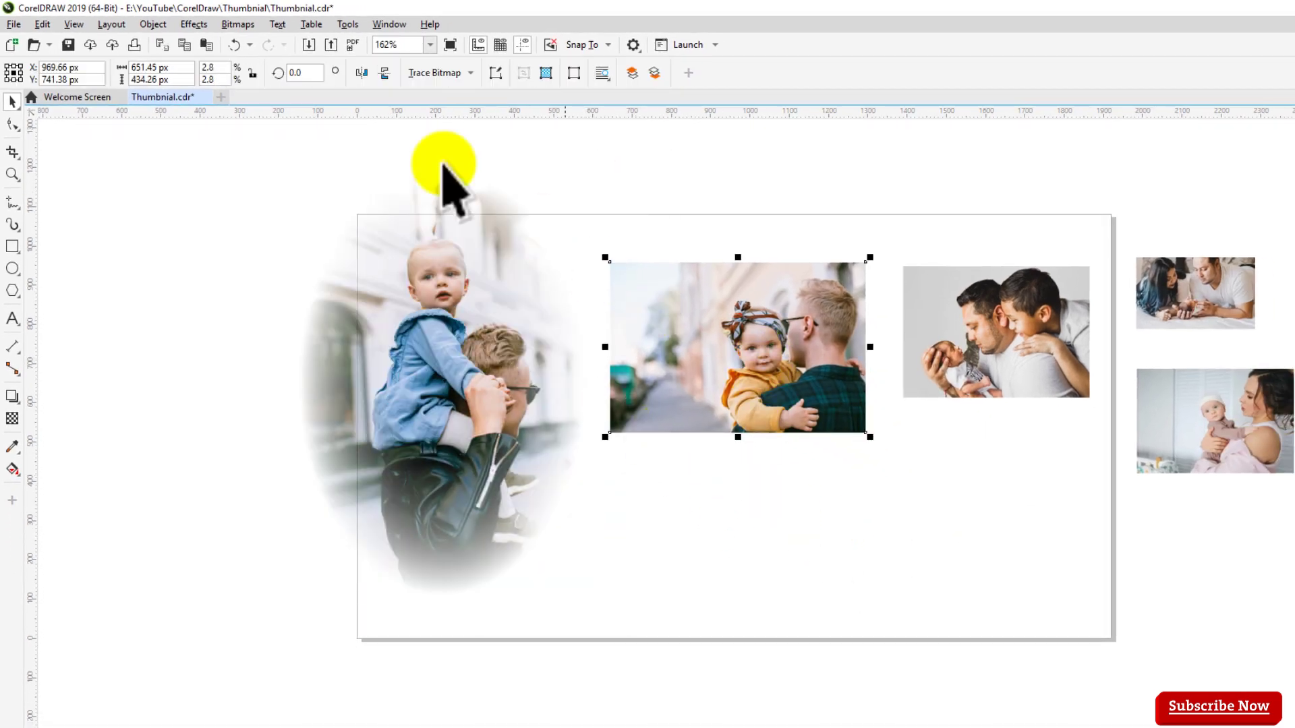
{"action": "left_click", "coordinate": [237, 24]}
{"action": "left_click", "coordinate": [260, 40]}
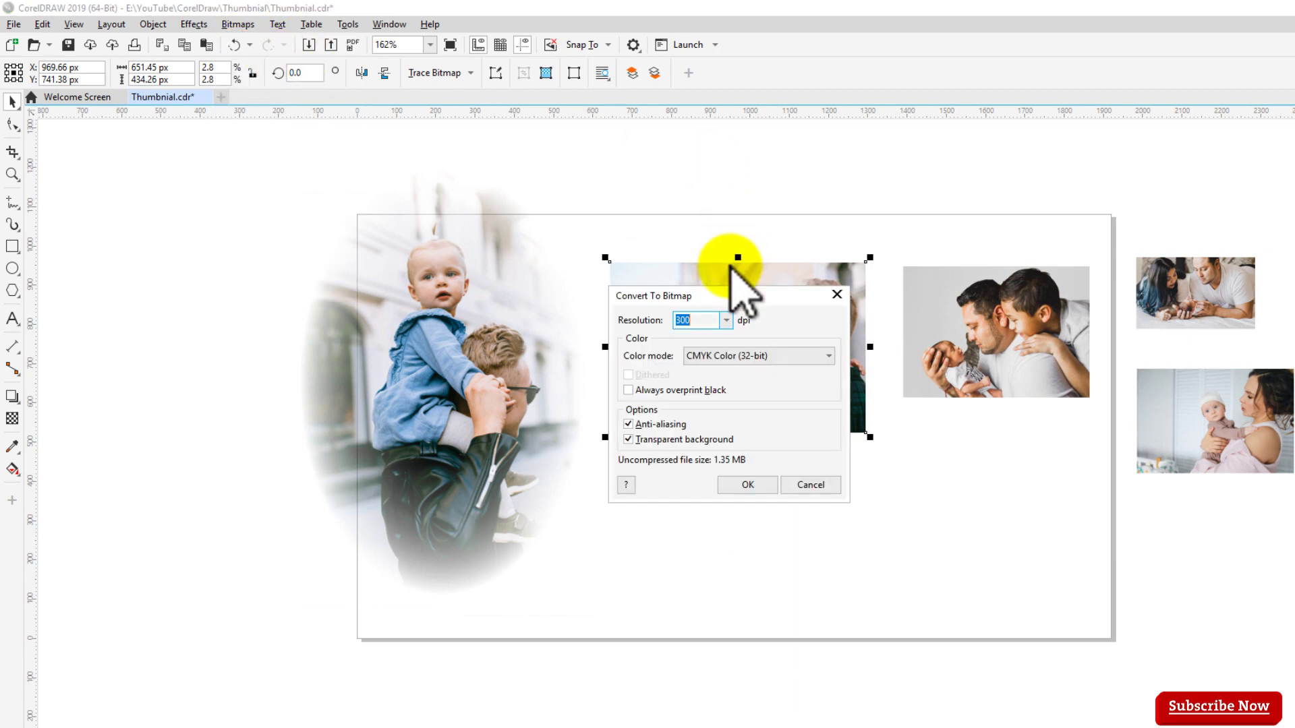
{"action": "double_click", "coordinate": [665, 321]}
{"action": "left_click", "coordinate": [694, 425]}
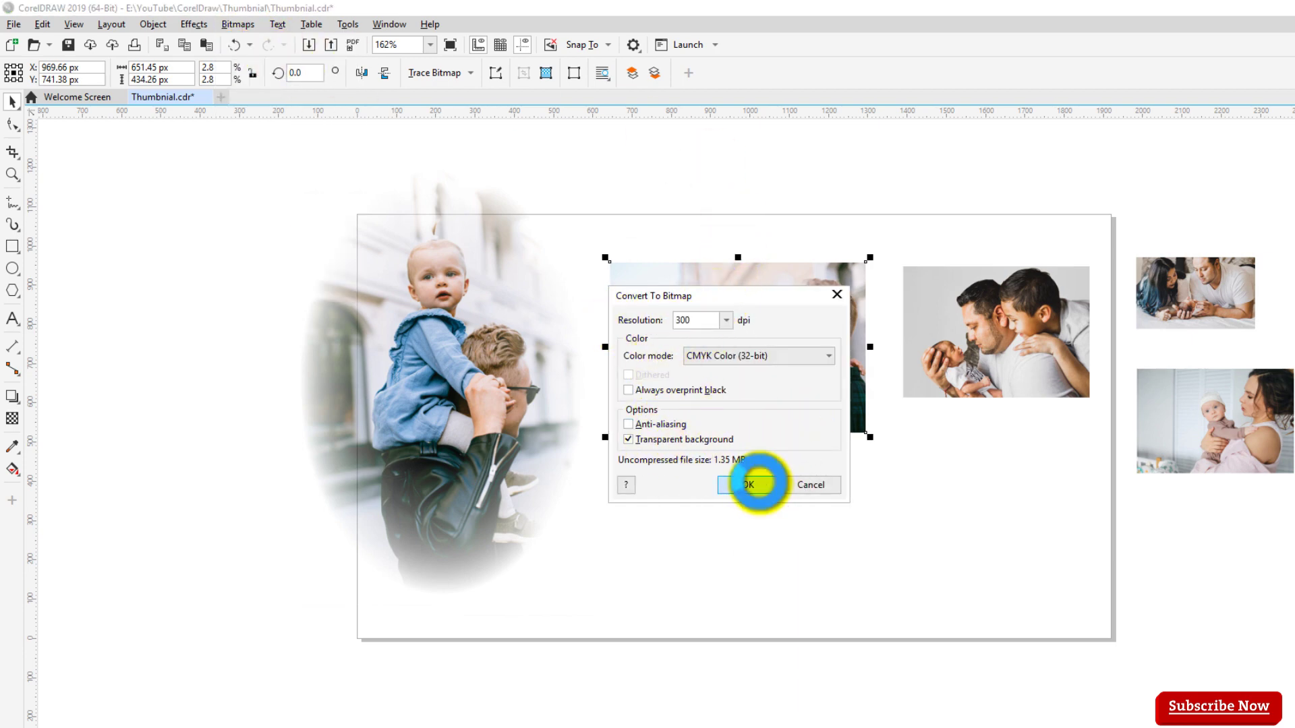
{"action": "left_click", "coordinate": [758, 484]}
{"action": "left_click", "coordinate": [611, 162]}
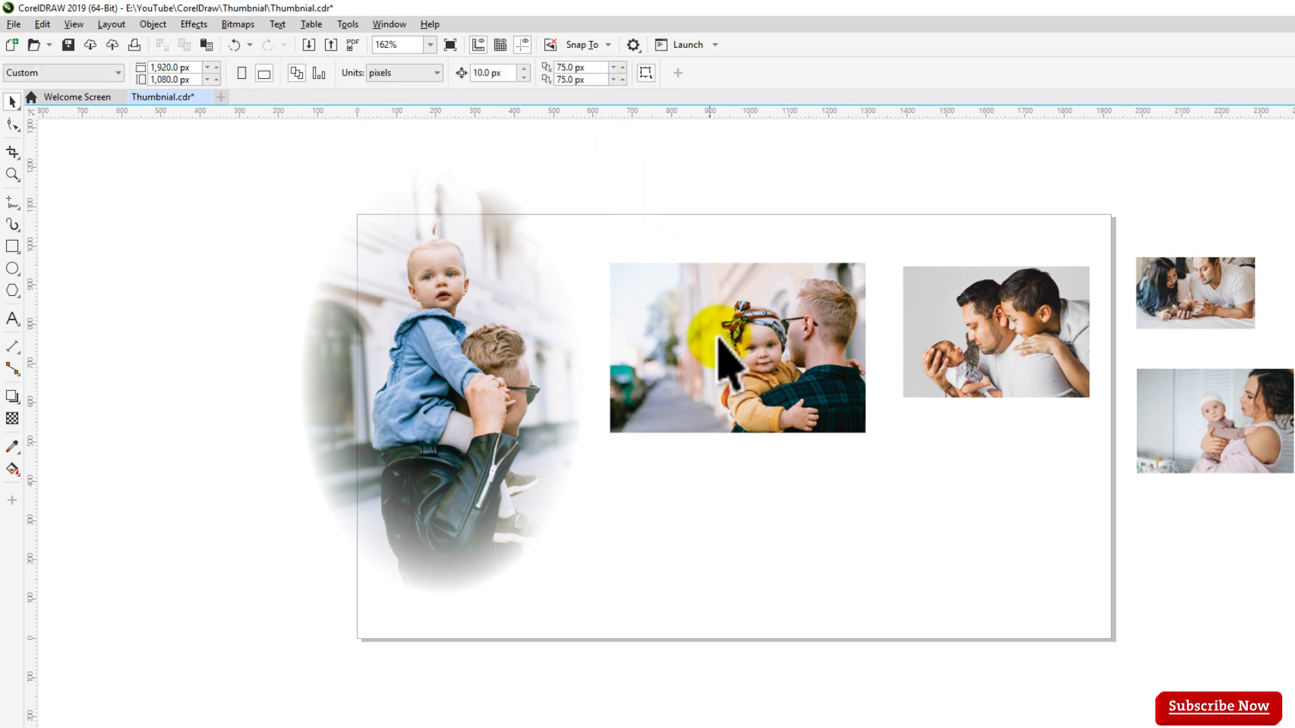
Apply an Ellipse Vignette effect with an offset of 97 and a fade of 66 to the second photo.
{"action": "left_click", "coordinate": [721, 360]}
{"action": "left_click", "coordinate": [193, 24]}
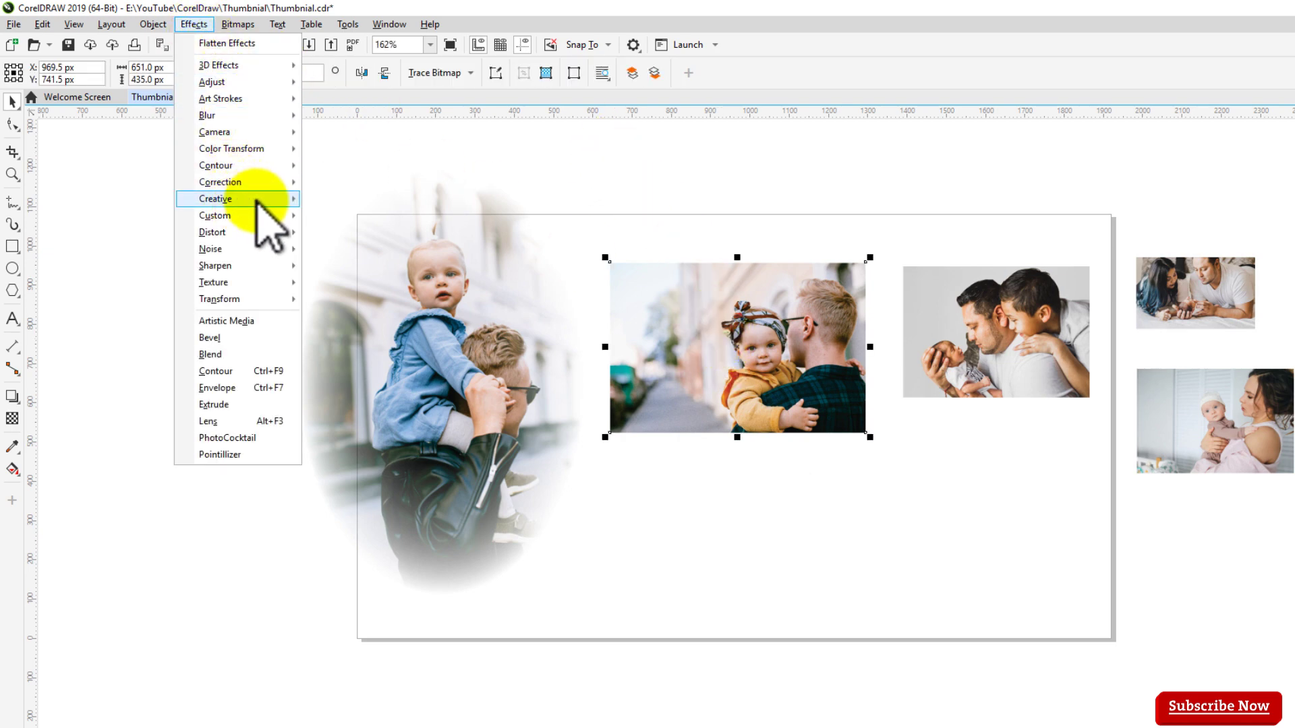
{"action": "mouse_move", "coordinate": [259, 202]}
{"action": "left_click", "coordinate": [368, 335]}
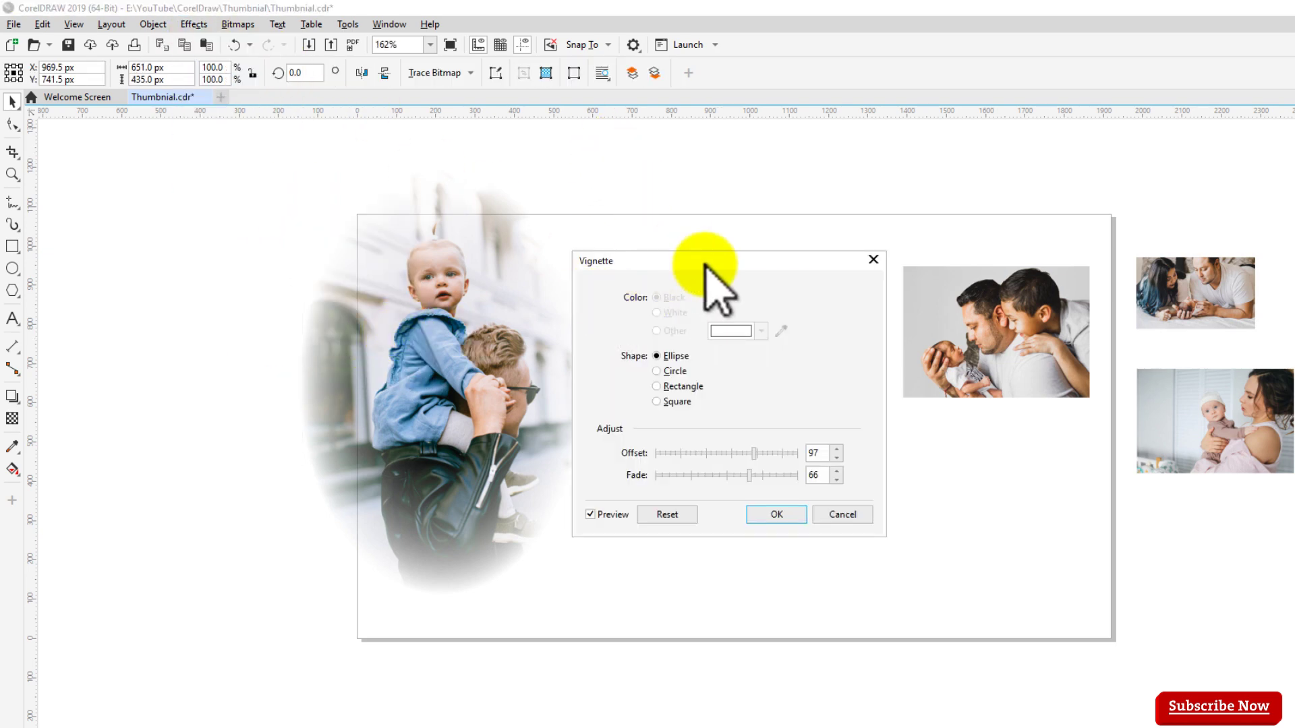
{"action": "left_click_drag", "start_coordinate": [699, 261], "coordinate": [1064, 228]}
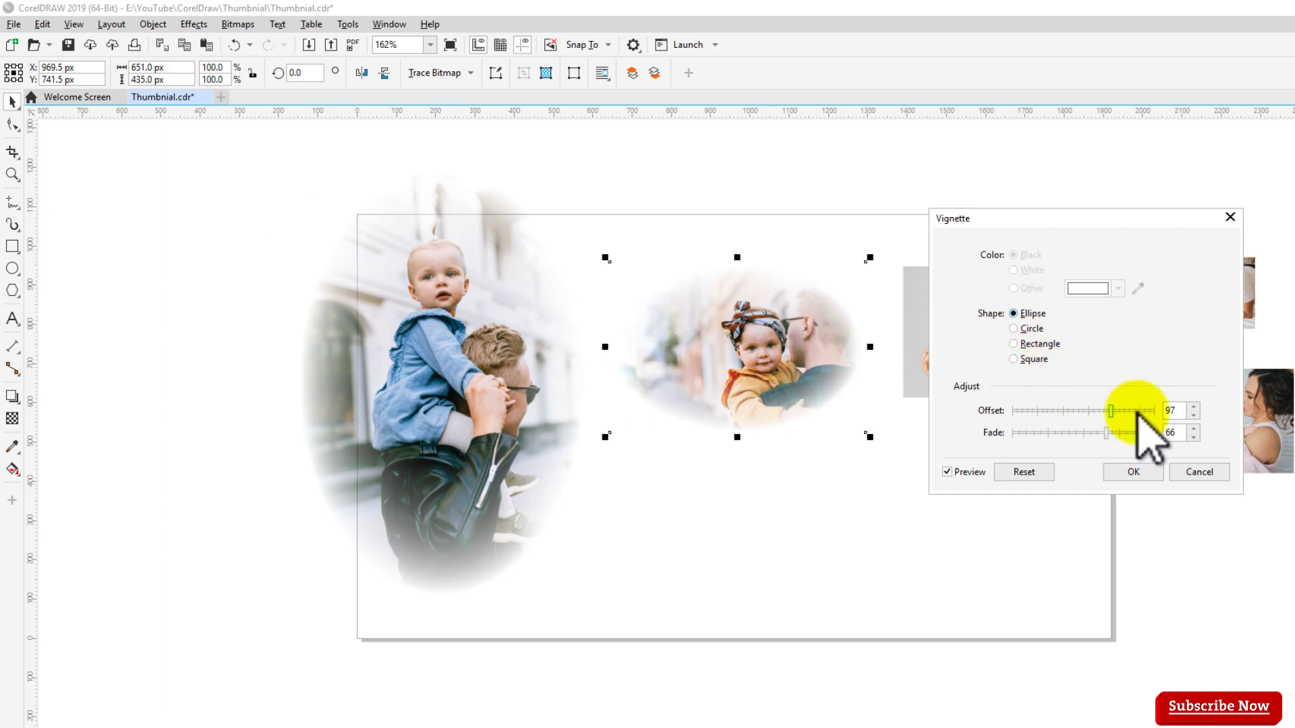
{"action": "left_click", "coordinate": [1133, 471]}
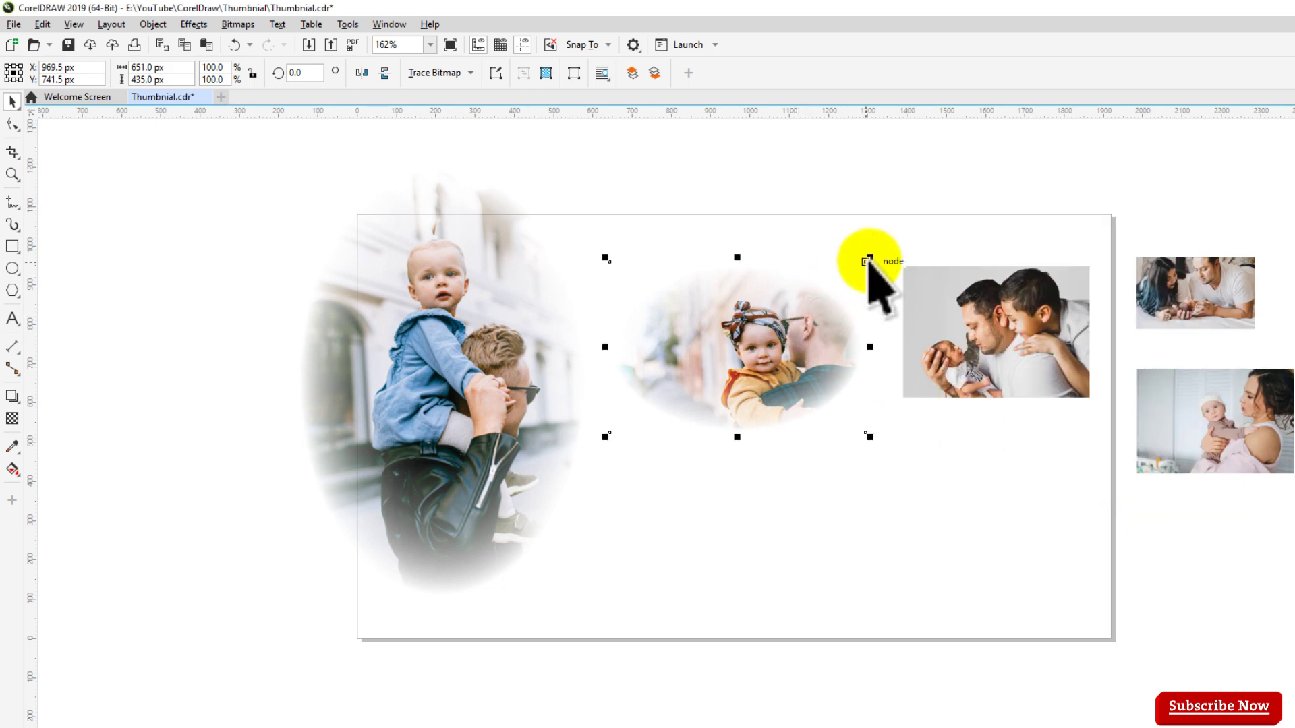
Enlarge the second photo to about 1,089 by 727 px and move it to overlap the first photo's right side.
{"action": "left_click_drag", "start_coordinate": [869, 258], "coordinate": [951, 199]}
{"action": "left_click_drag", "start_coordinate": [762, 304], "coordinate": [728, 355]}
{"action": "left_click", "coordinate": [896, 283]}
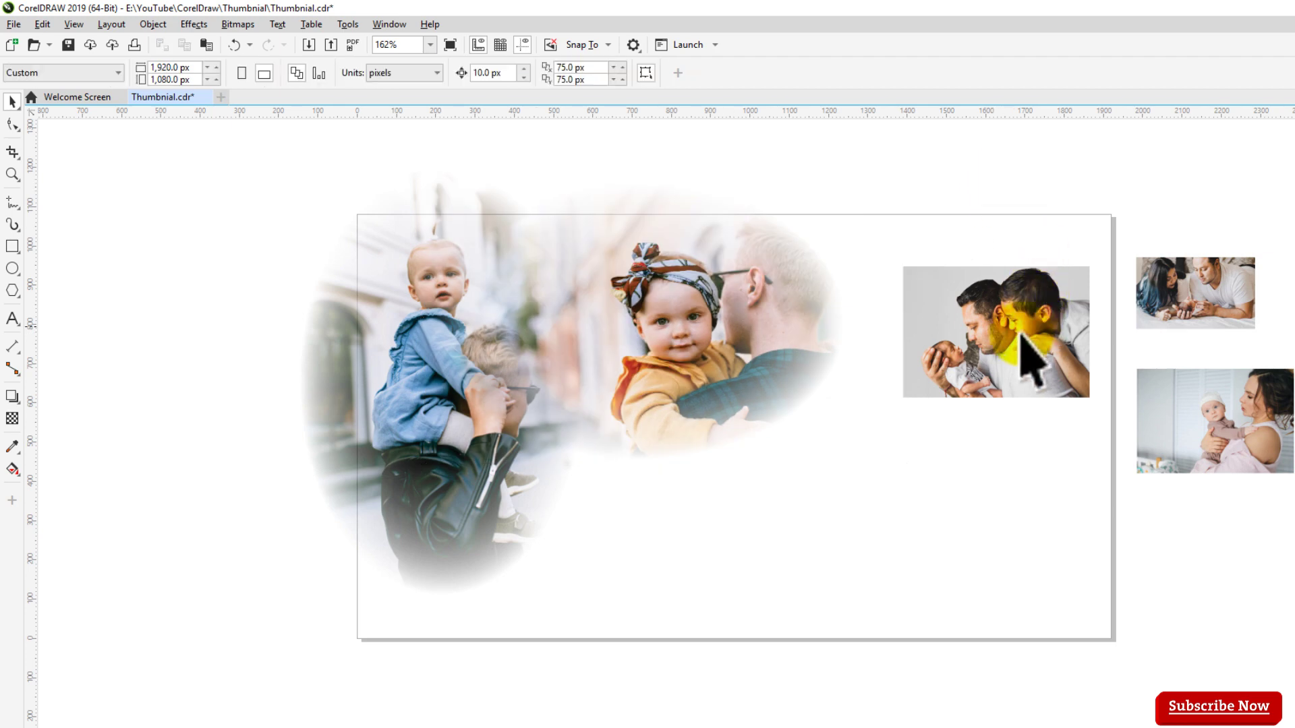
Enlarge the third photo to about 808 by 569 px and move the fourth and fifth photos lower beside the page.
{"action": "left_click_drag", "start_coordinate": [1021, 333], "coordinate": [997, 350]}
{"action": "left_click_drag", "start_coordinate": [1035, 408], "coordinate": [1100, 451]}
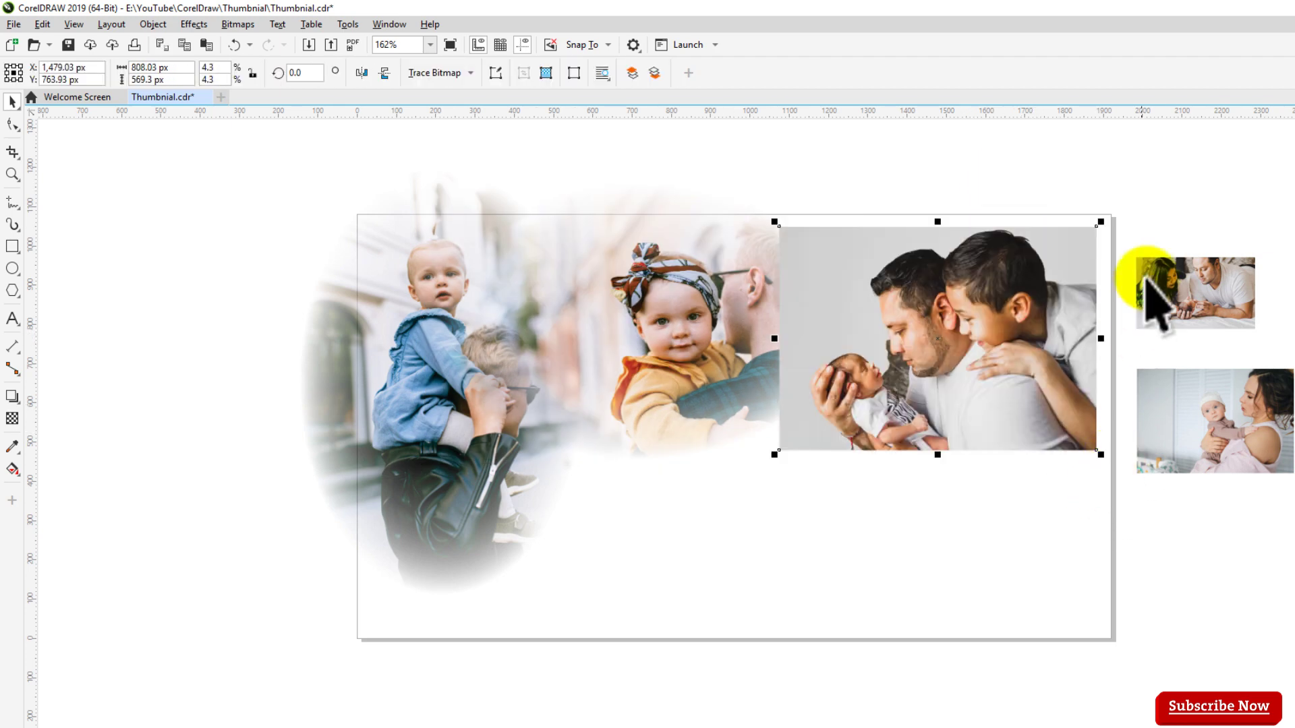
{"action": "left_click", "coordinate": [1244, 452]}
{"action": "left_click", "coordinate": [1197, 283], "text": "shift"}
{"action": "left_click_drag", "start_coordinate": [1197, 283], "coordinate": [1272, 555]}
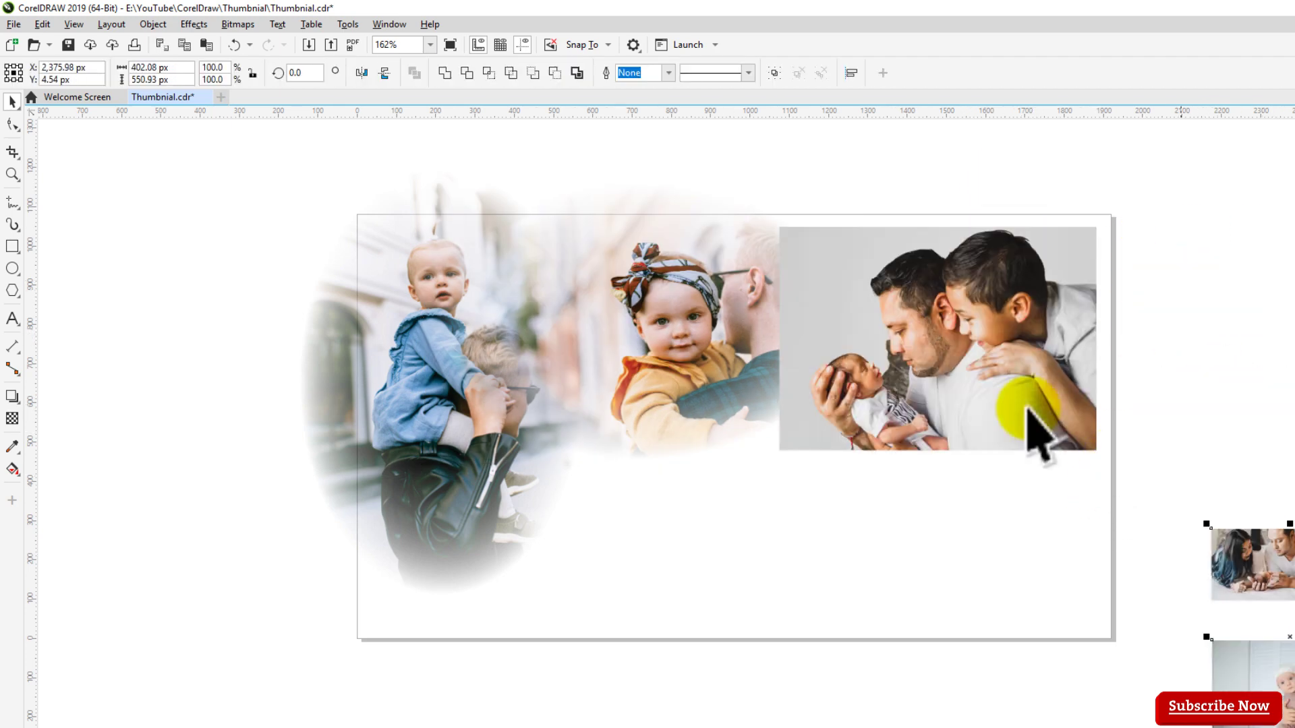
Enlarge the third photo to about 1,025 by 722 px and shift it right so it extends past the page's edge.
{"action": "left_click", "coordinate": [1032, 375]}
{"action": "left_click_drag", "start_coordinate": [1098, 452], "coordinate": [1143, 483]}
{"action": "left_click_drag", "start_coordinate": [1039, 388], "coordinate": [1078, 389]}
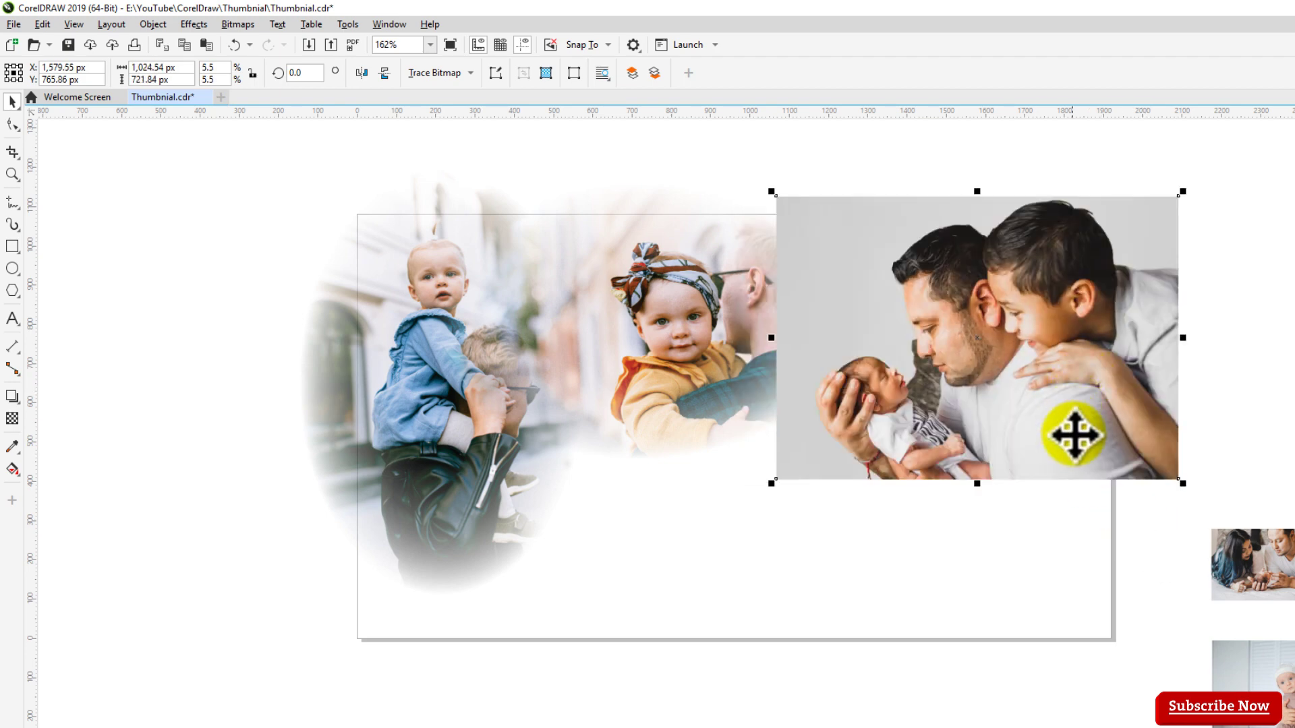
Convert the third photo to a 300 dpi CMYK Color (32-bit) bitmap with a transparent background and no anti-aliasing.
{"action": "left_click", "coordinate": [1200, 376]}
{"action": "left_click", "coordinate": [888, 246]}
{"action": "left_click", "coordinate": [237, 24]}
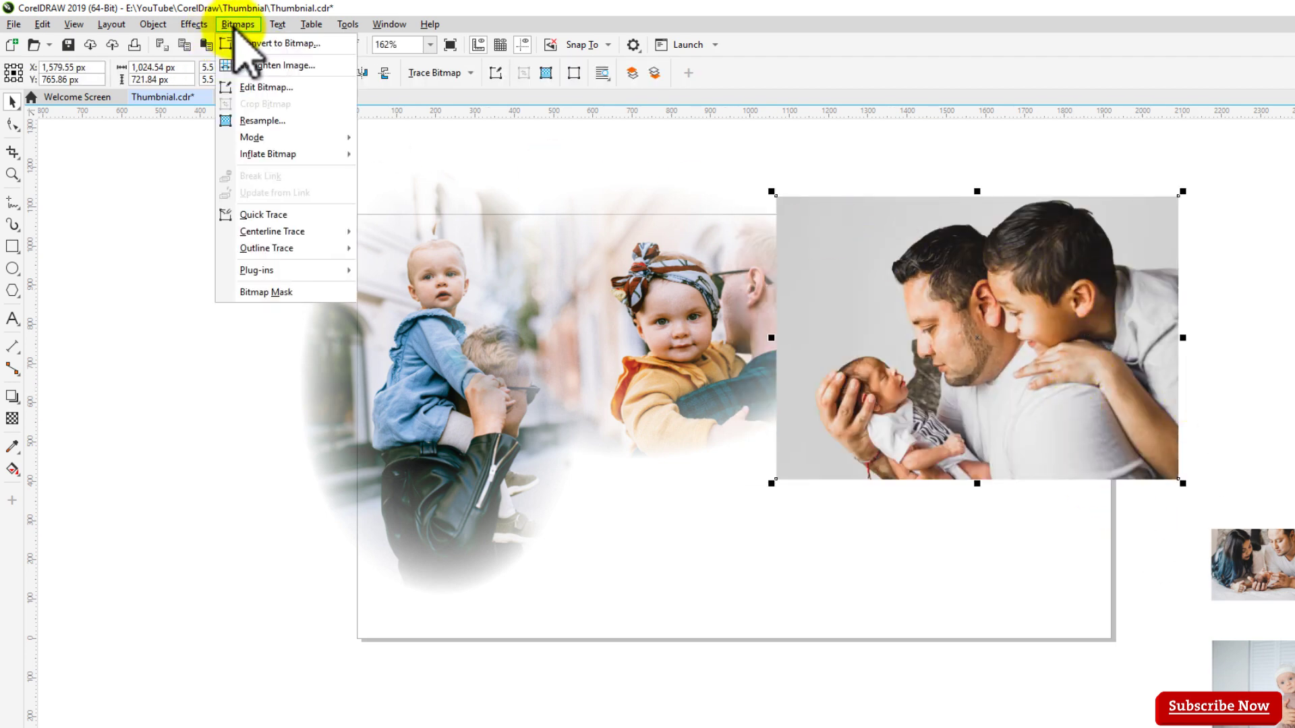
{"action": "left_click", "coordinate": [270, 43]}
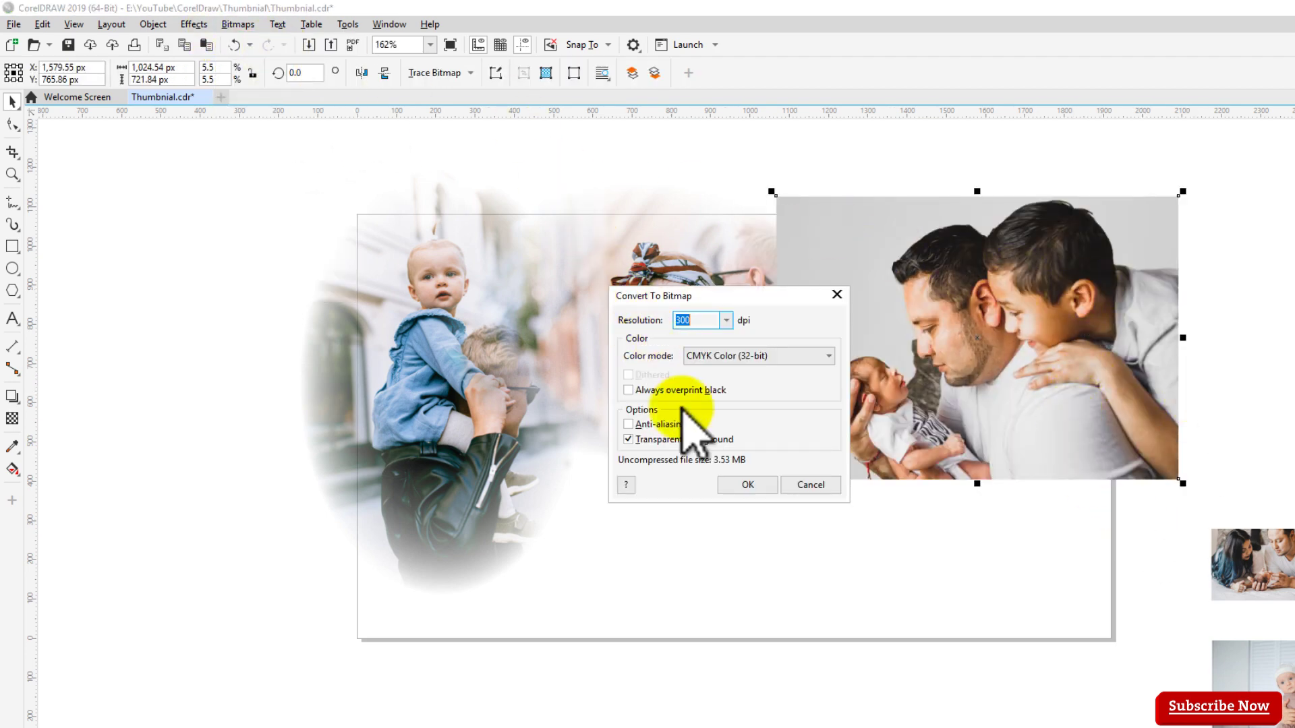
{"action": "left_click", "coordinate": [744, 482]}
Apply an Ellipse Vignette effect with an offset of 98 and a fade of 66 to the third photo.
{"action": "left_click", "coordinate": [194, 25]}
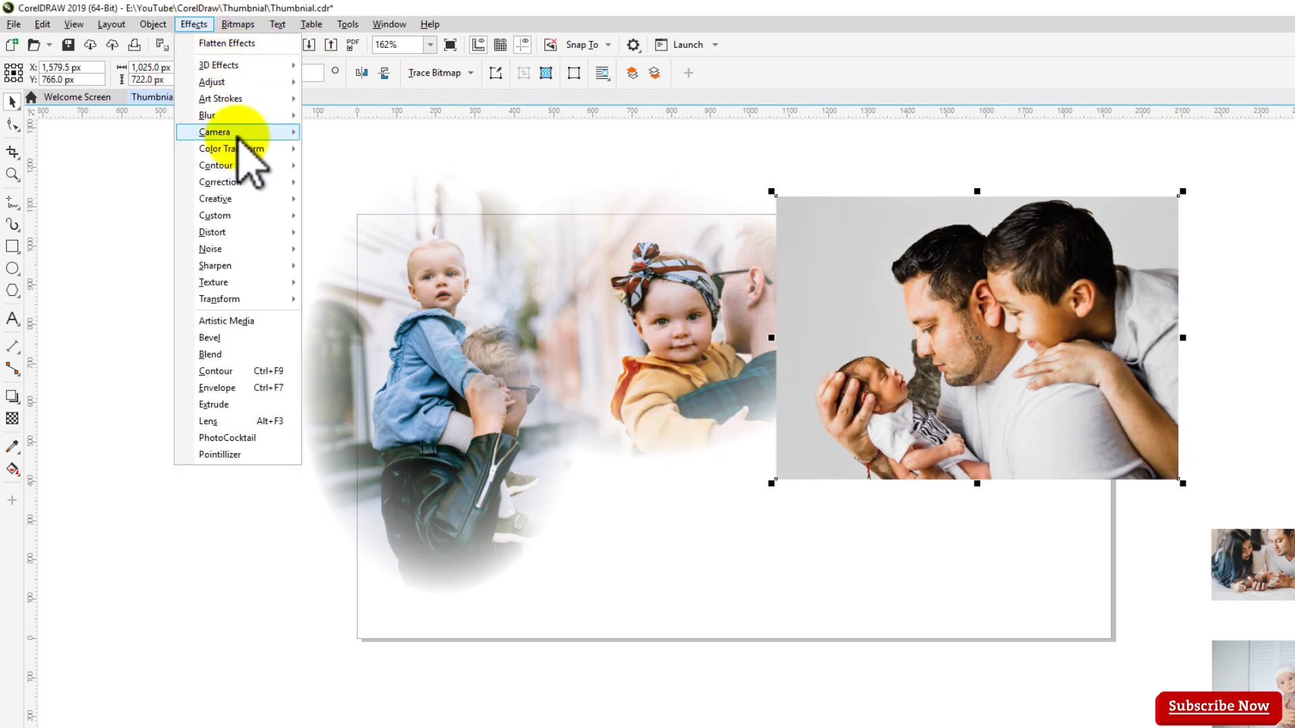
{"action": "mouse_move", "coordinate": [275, 199]}
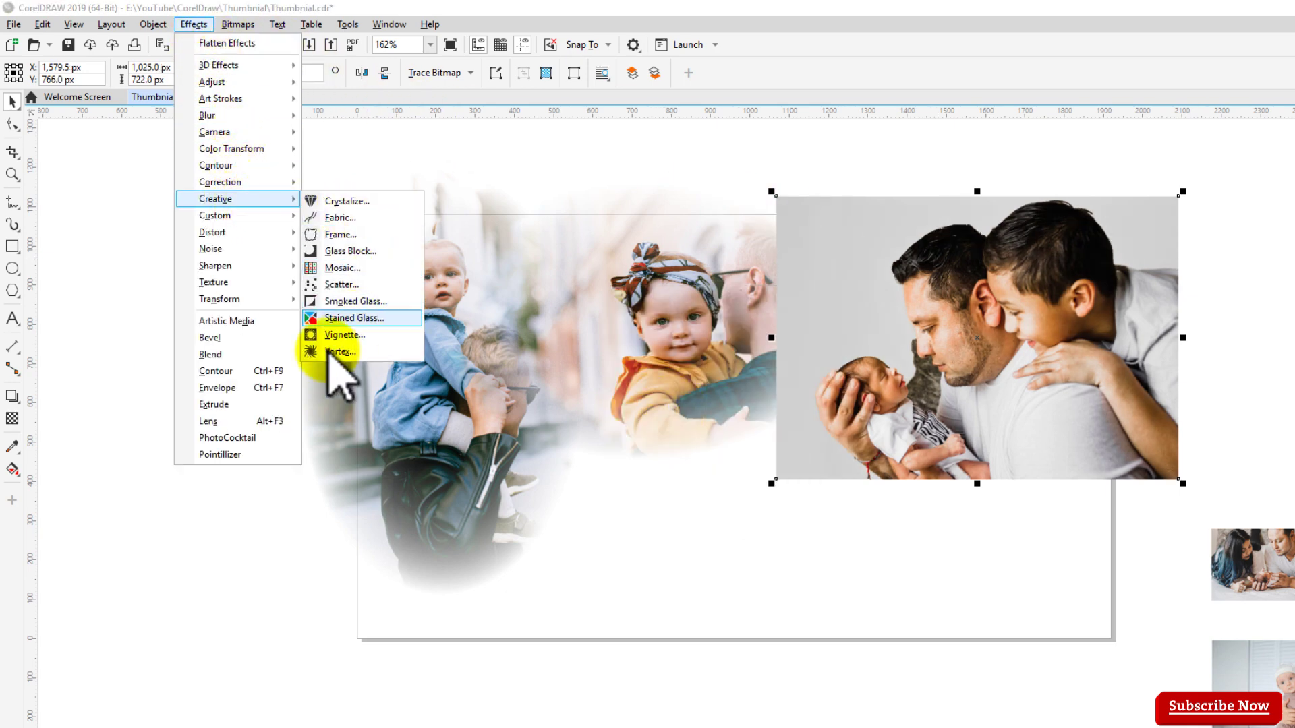
{"action": "left_click", "coordinate": [364, 325]}
{"action": "left_click_drag", "start_coordinate": [783, 263], "coordinate": [521, 160]}
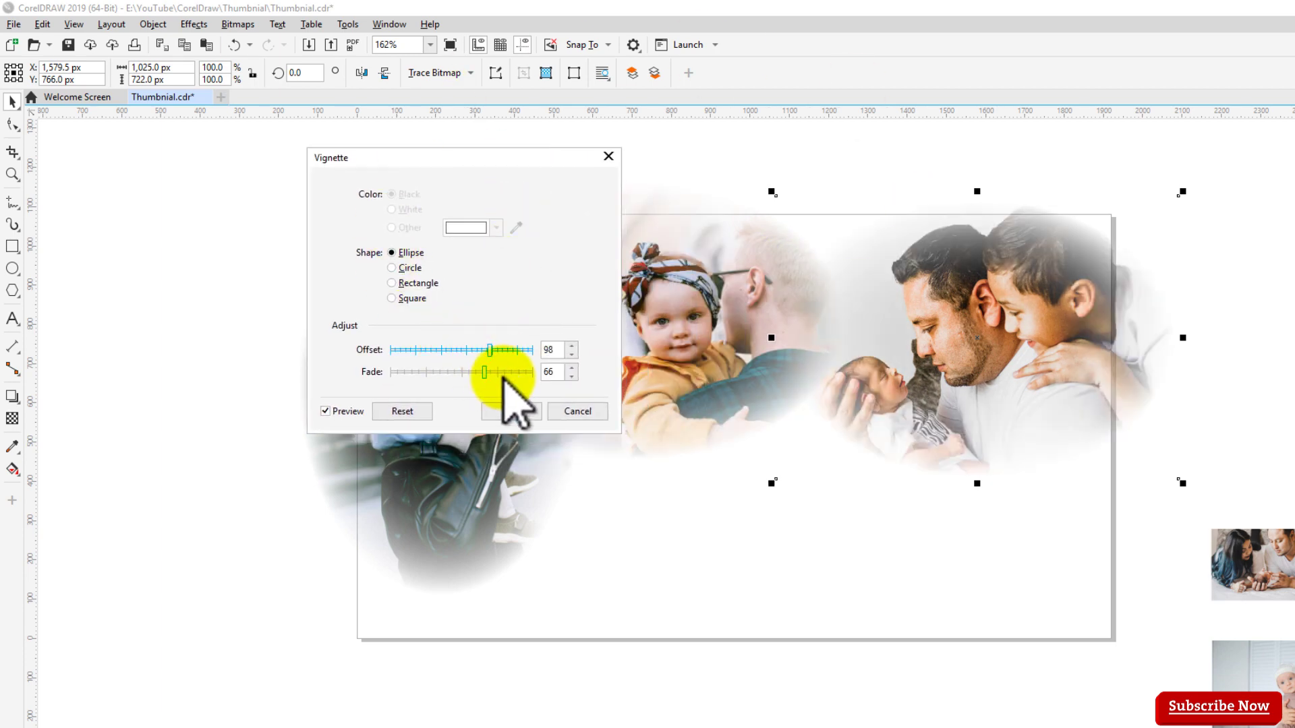
{"action": "left_click", "coordinate": [514, 410]}
Enlarge the third photo to about 1,110 by 782 px and move it left and down to blend with the second photo.
{"action": "left_click_drag", "start_coordinate": [1137, 383], "coordinate": [1117, 386]}
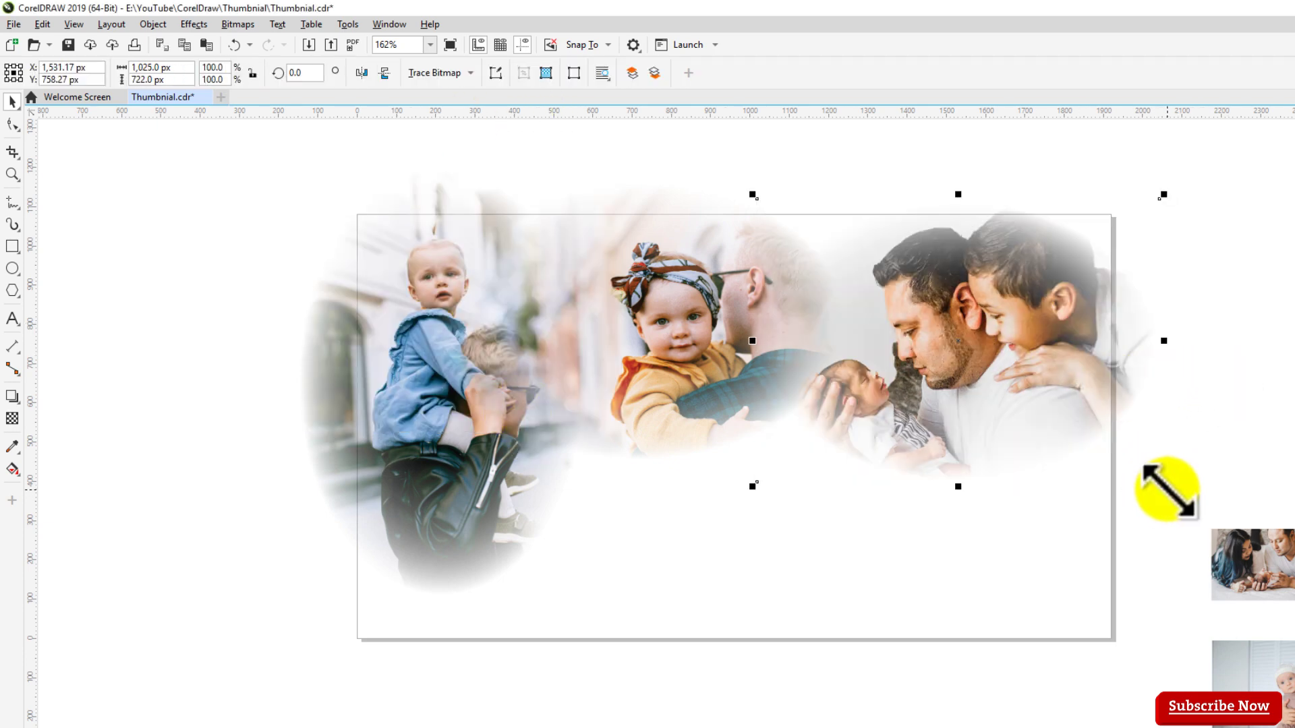
{"action": "left_click_drag", "start_coordinate": [1167, 489], "coordinate": [1184, 502]}
{"action": "left_click_drag", "start_coordinate": [931, 280], "coordinate": [987, 316]}
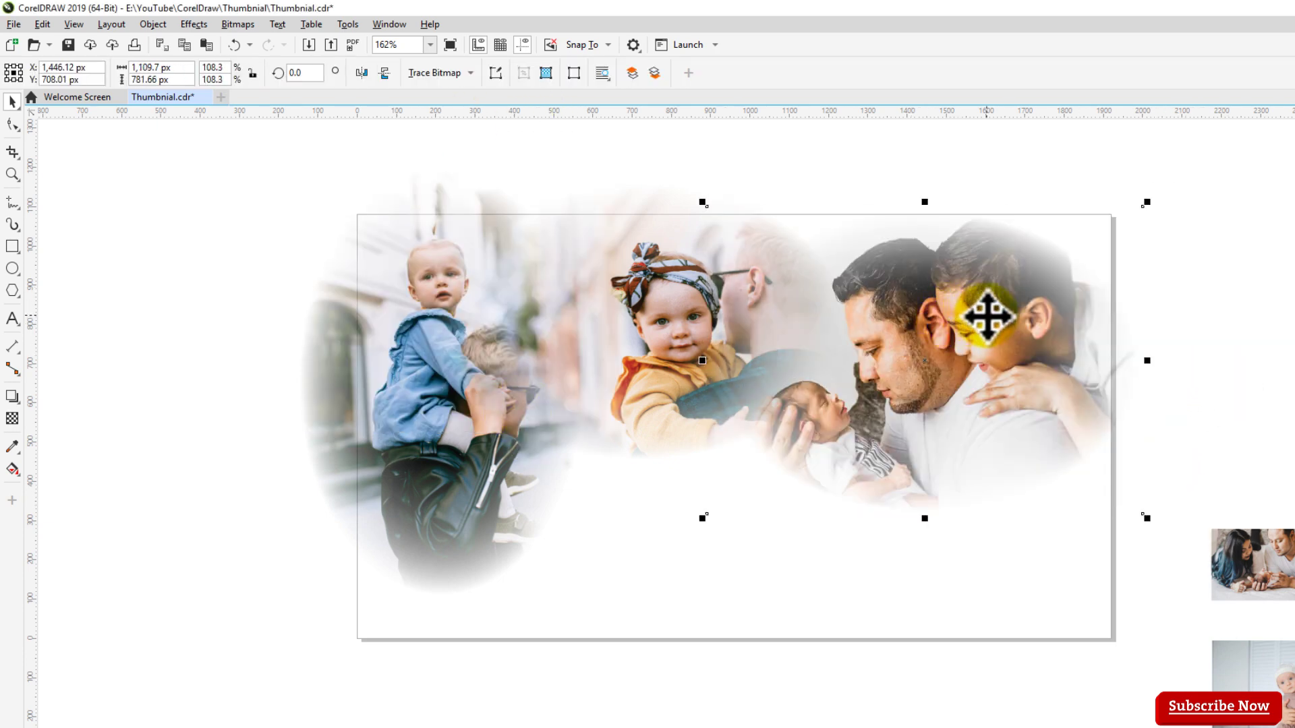
Move the fourth photo from beside the page onto the page's lower middle area.
{"action": "scroll", "coordinate": [894, 331], "scroll_direction": "down", "scroll_amount": 2}
{"action": "left_click_drag", "start_coordinate": [1079, 428], "coordinate": [795, 435]}
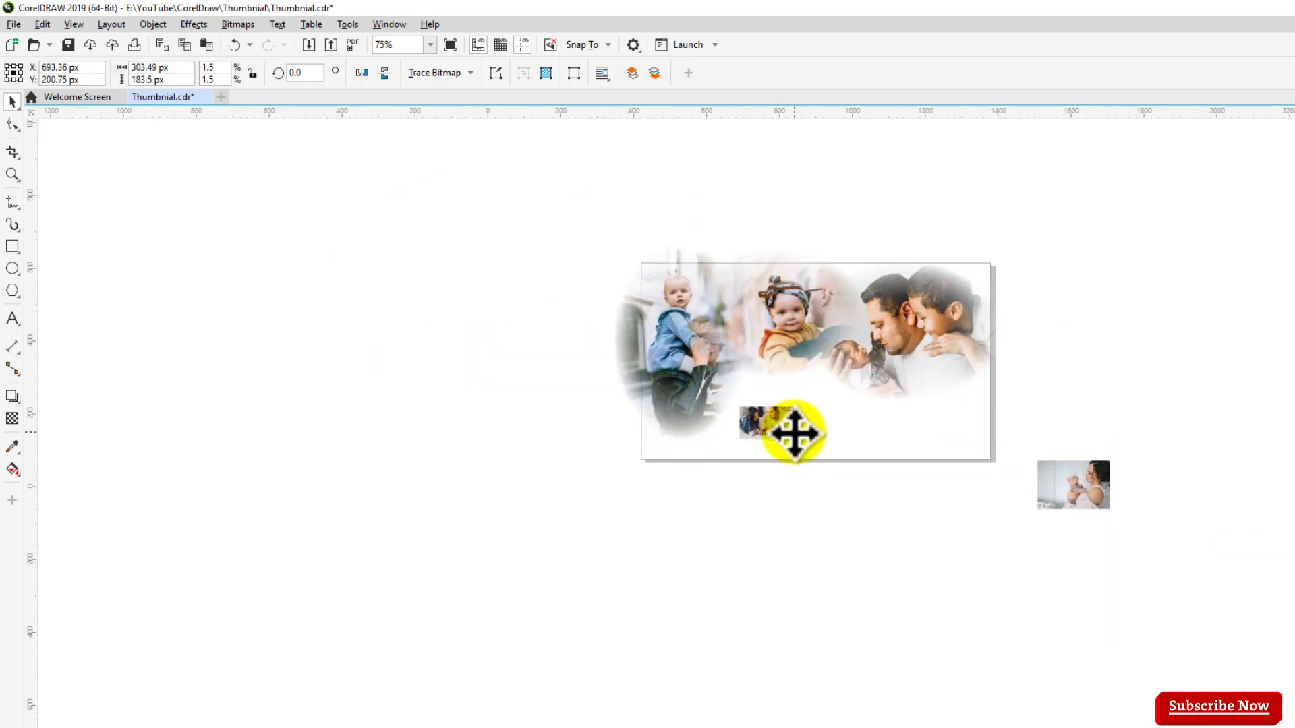
Enlarge the first photo to reach below the page and slightly reposition the first and second photos.
{"action": "scroll", "coordinate": [795, 435], "scroll_direction": "up", "scroll_amount": 2}
{"action": "left_click", "coordinate": [565, 356]}
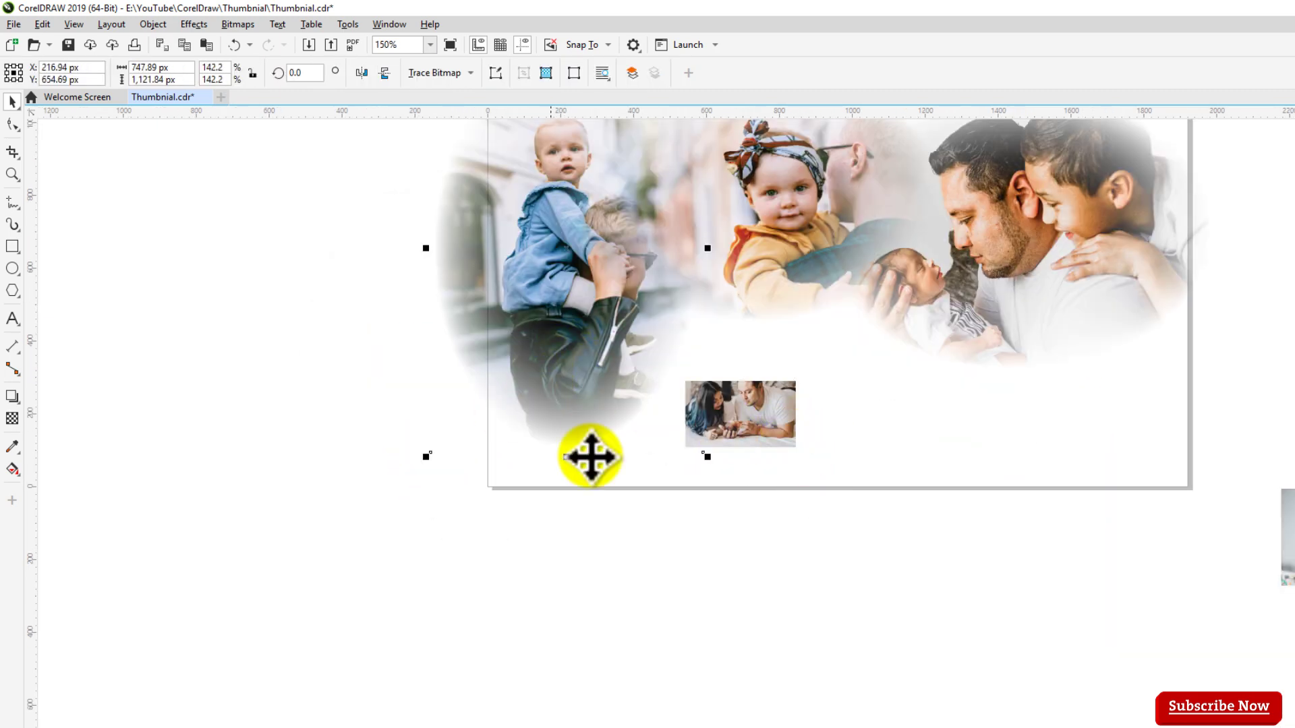
{"action": "scroll", "coordinate": [609, 416], "scroll_direction": "up", "scroll_amount": 1}
{"action": "left_click_drag", "start_coordinate": [426, 531], "coordinate": [397, 594]}
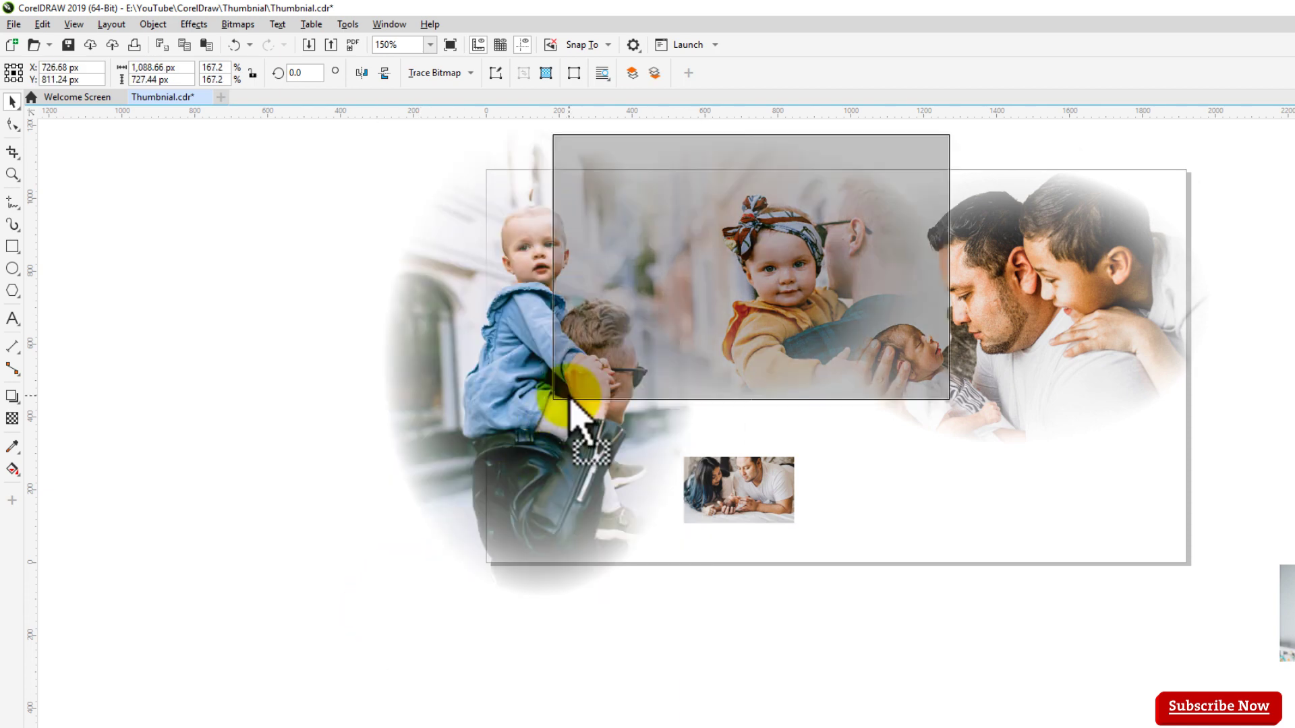
{"action": "left_click_drag", "start_coordinate": [496, 369], "coordinate": [496, 375]}
{"action": "left_click_drag", "start_coordinate": [394, 604], "coordinate": [359, 628]}
Enlarge the fourth photo to about 954 by 577 px and shift it slightly right and up below the second photo.
{"action": "left_click", "coordinate": [790, 493]}
{"action": "left_click_drag", "start_coordinate": [801, 529], "coordinate": [916, 599]}
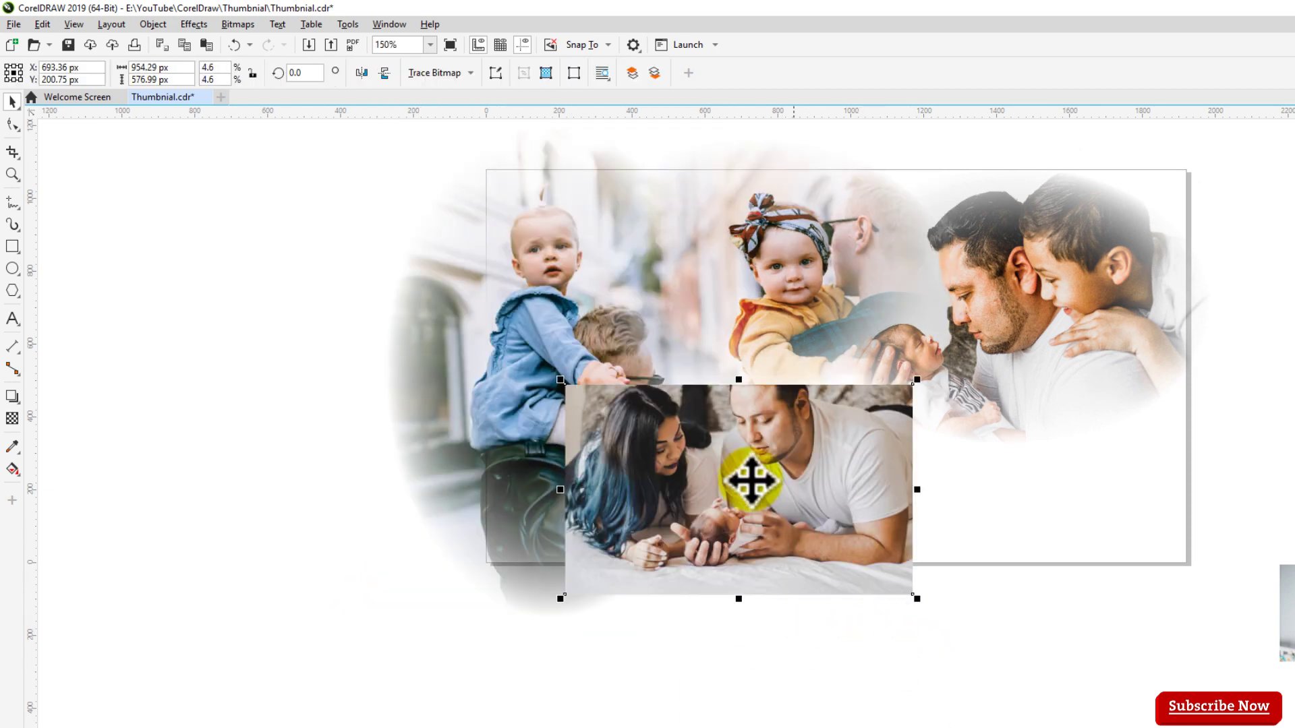
{"action": "left_click_drag", "start_coordinate": [751, 483], "coordinate": [783, 472]}
Shift the fourth photo slightly farther right and up and convert it to a 300 dpi CMYK (32-bit) bitmap with a transparent background.
{"action": "left_click", "coordinate": [743, 413]}
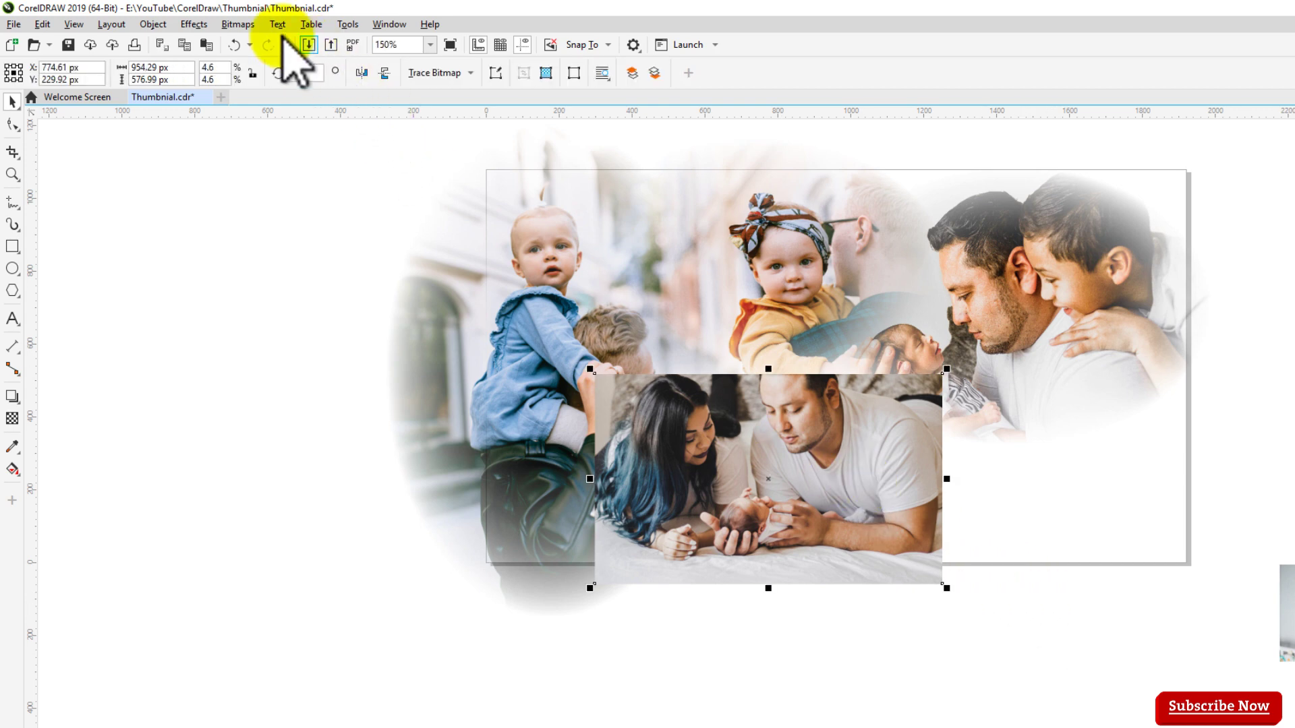
{"action": "left_click", "coordinate": [243, 25]}
{"action": "left_click", "coordinate": [266, 44]}
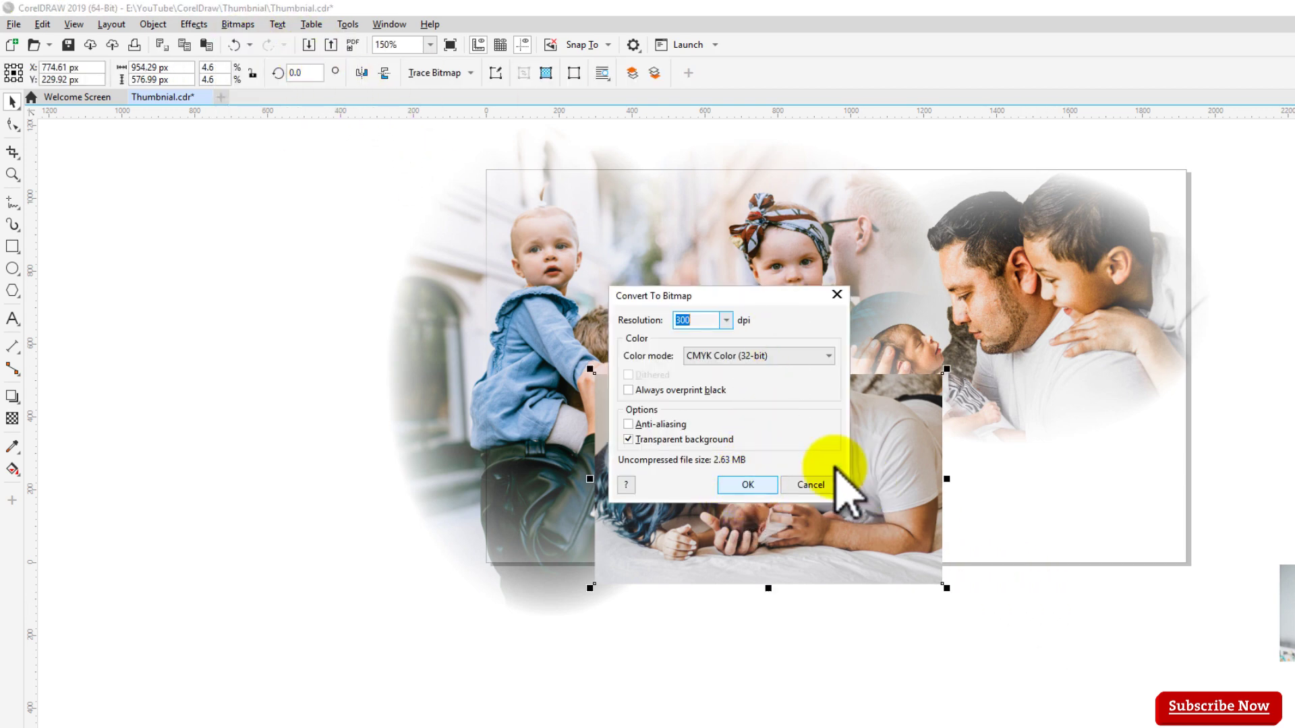
{"action": "left_click", "coordinate": [735, 486]}
Fade the fourth photo with an elliptical Vignette, offset 98 and fade 71, and enlarge it to about 1,096 by 662 px.
{"action": "left_click", "coordinate": [195, 24]}
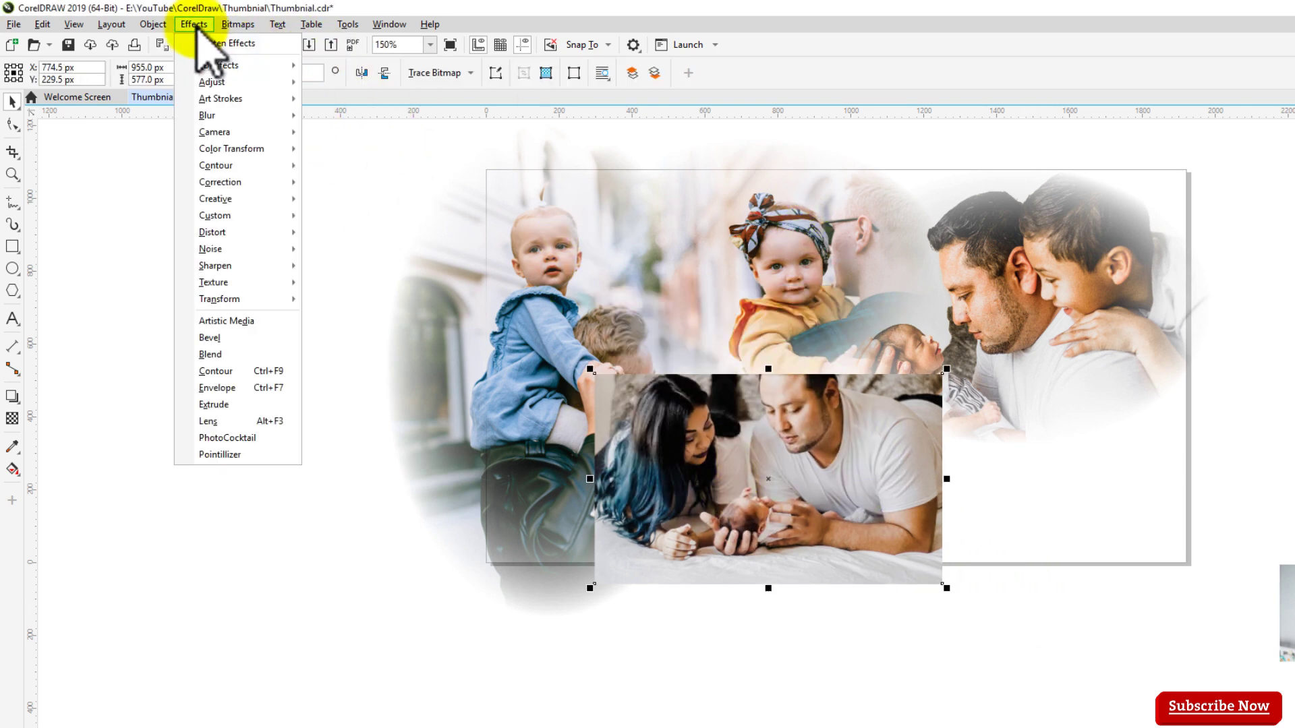
{"action": "mouse_move", "coordinate": [223, 198]}
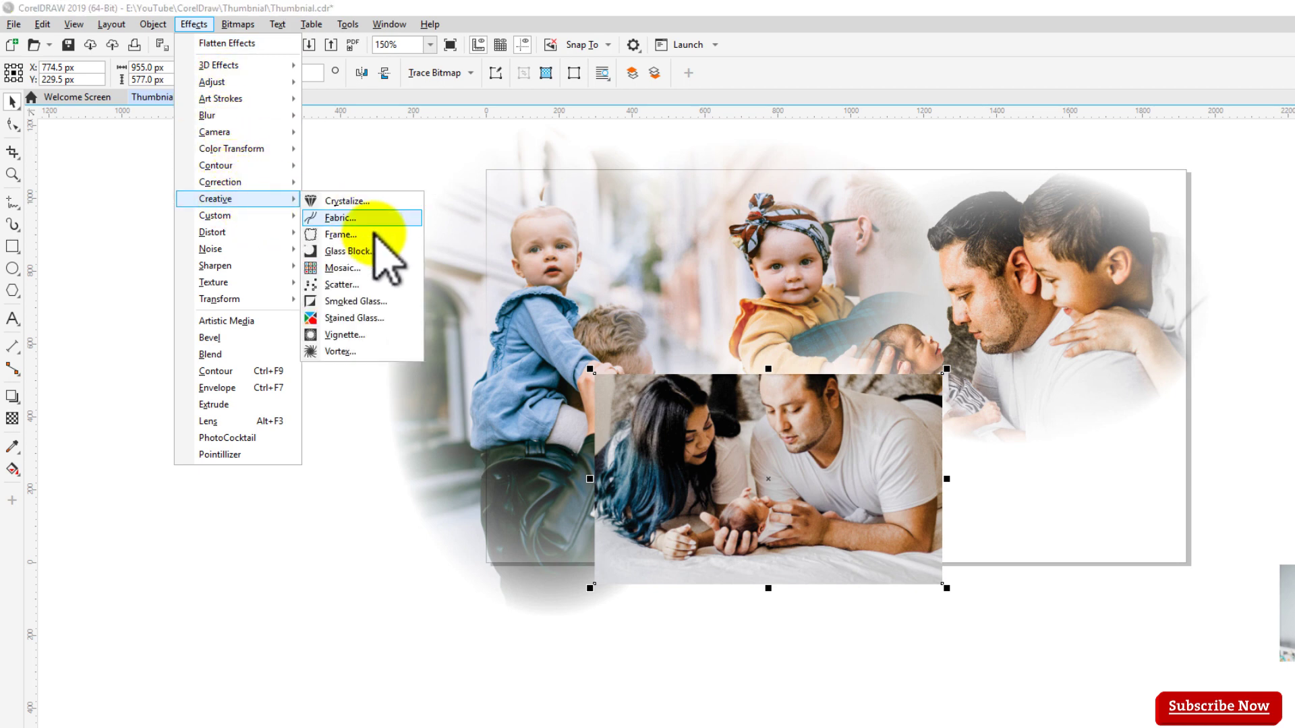
{"action": "left_click", "coordinate": [364, 335]}
{"action": "left_click_drag", "start_coordinate": [731, 258], "coordinate": [1078, 203]}
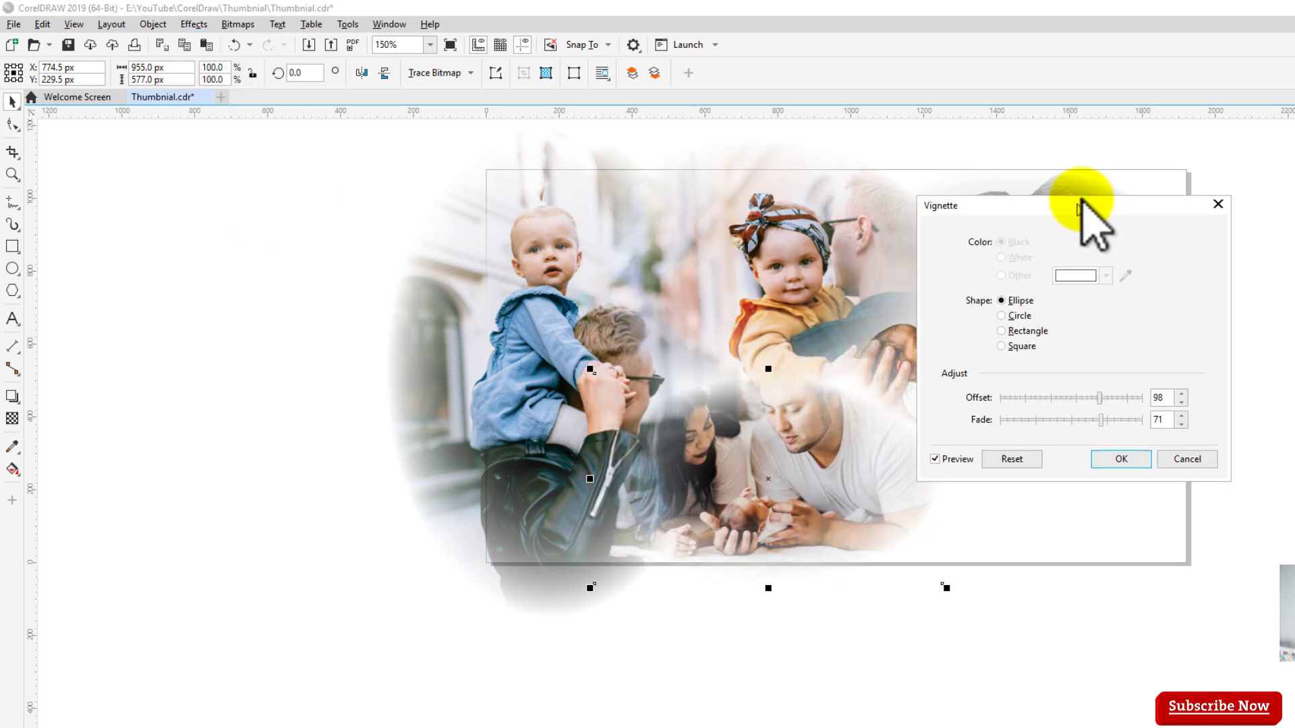
{"action": "left_click", "coordinate": [1135, 453]}
{"action": "left_click_drag", "start_coordinate": [918, 409], "coordinate": [1012, 390]}
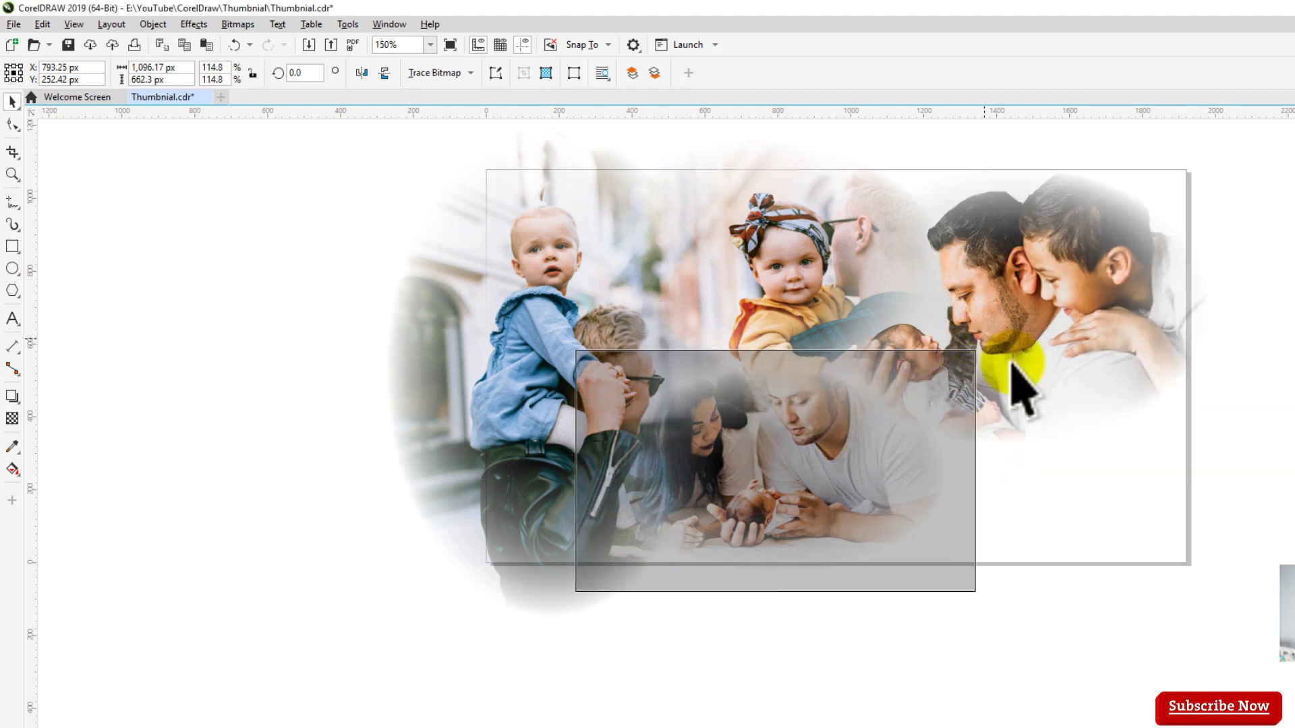
Move the fifth photo from beside the page onto the page's lower right area and enlarge it to about 926 by 617 px.
{"action": "scroll", "coordinate": [580, 434], "scroll_direction": "down", "scroll_amount": 2}
{"action": "left_click_drag", "start_coordinate": [948, 507], "coordinate": [789, 451]}
{"action": "scroll", "coordinate": [813, 448], "scroll_direction": "up", "scroll_amount": 2}
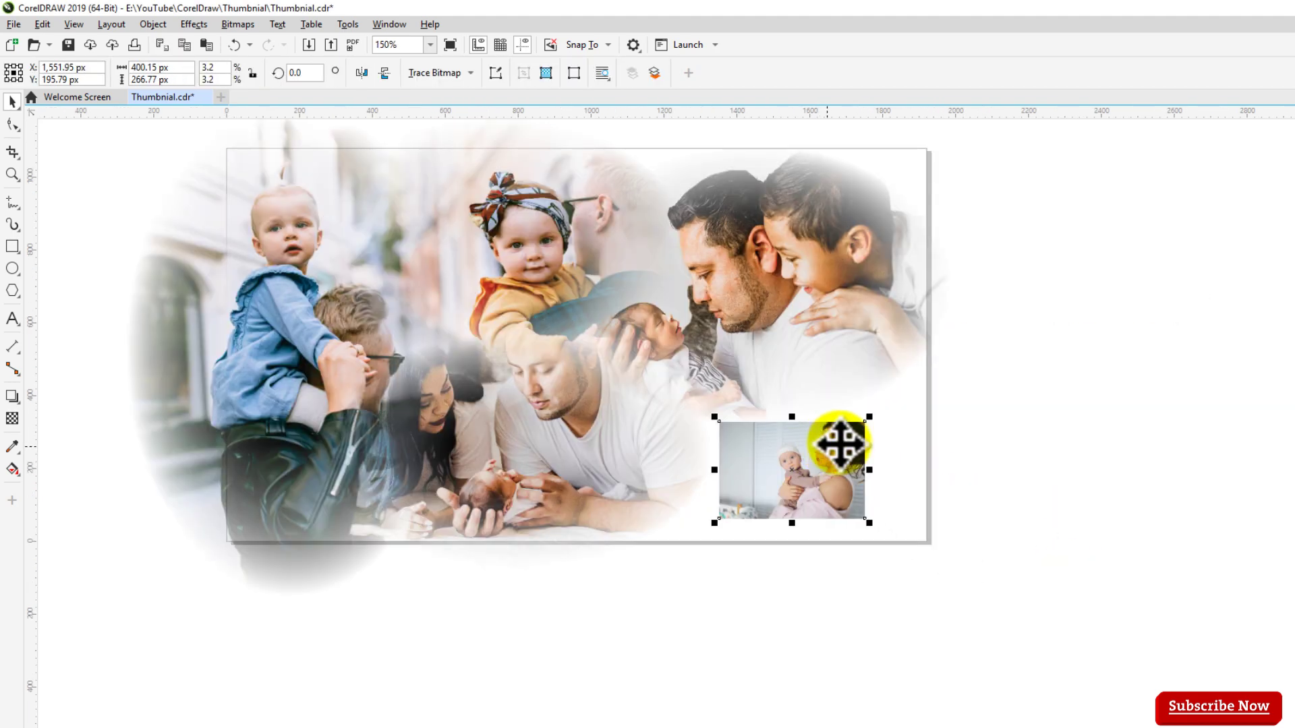
{"action": "mouse_move", "coordinate": [870, 419]}
{"action": "left_mouse_down"}
{"action": "mouse_move", "coordinate": [969, 359]}
{"action": "mouse_move", "coordinate": [876, 413]}
{"action": "left_mouse_up"}
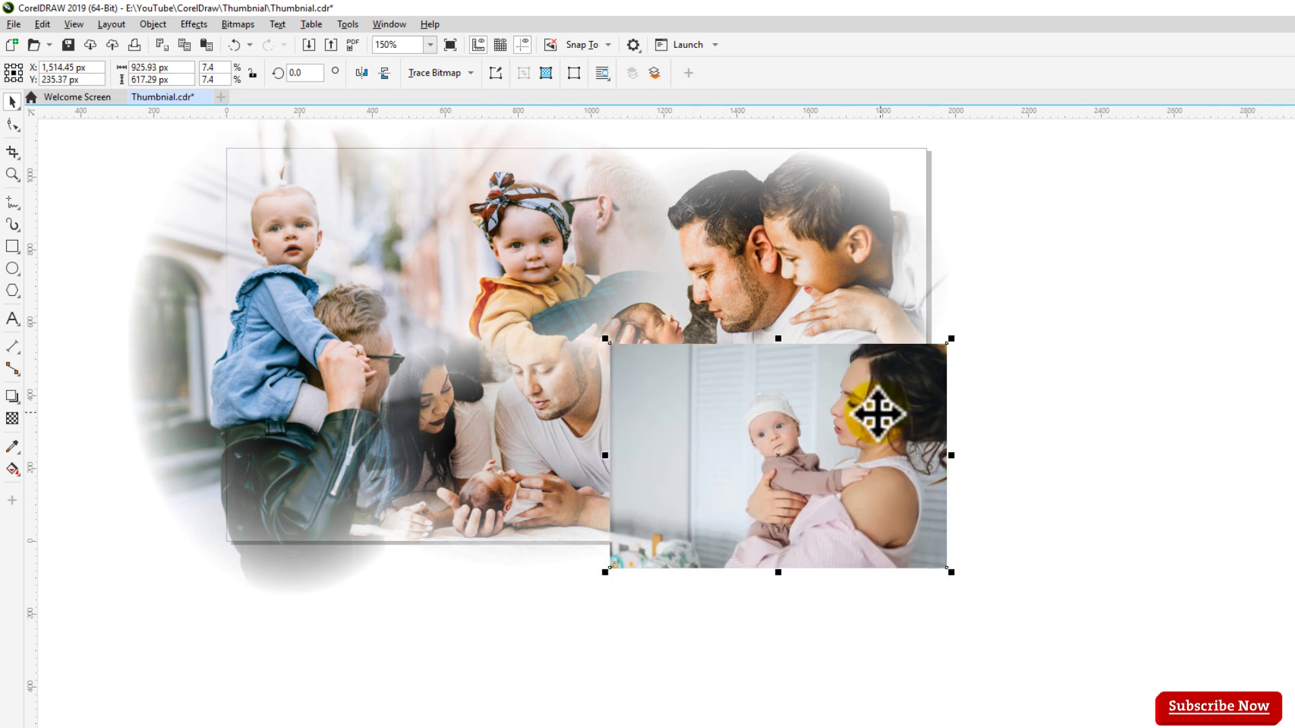
Convert the fifth photo to a 300 dpi CMYK (32-bit) bitmap with a transparent background.
{"action": "left_click", "coordinate": [237, 25]}
{"action": "left_click", "coordinate": [323, 44]}
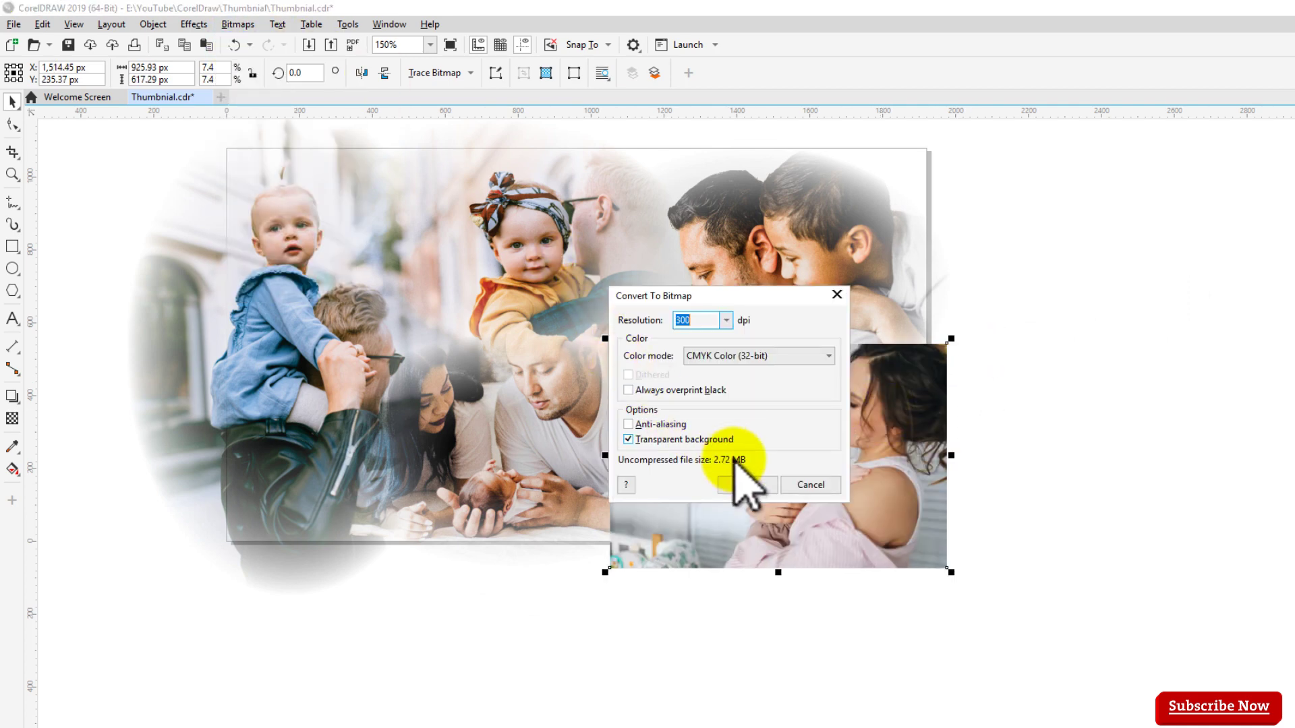
{"action": "left_click", "coordinate": [743, 482]}
Fade the fifth photo's edges with an elliptical Vignette using offset 106 and fade 71.
{"action": "left_click", "coordinate": [193, 24]}
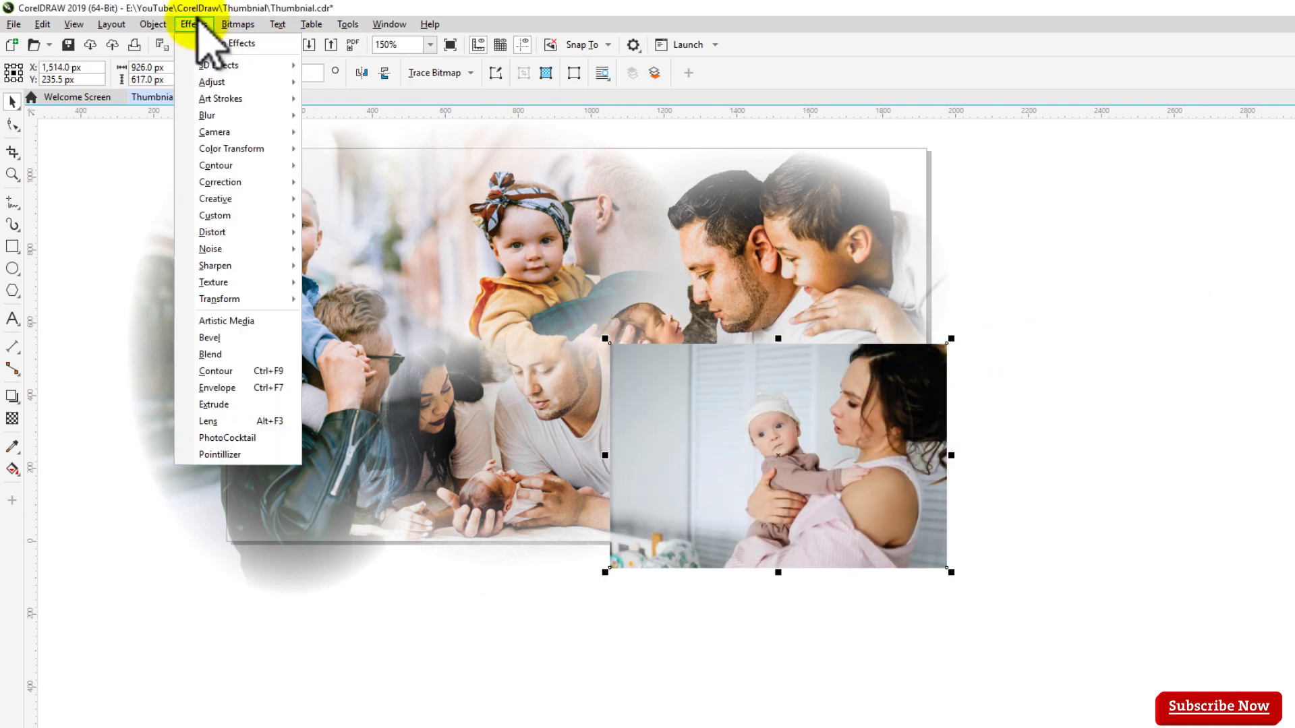
{"action": "mouse_move", "coordinate": [226, 199]}
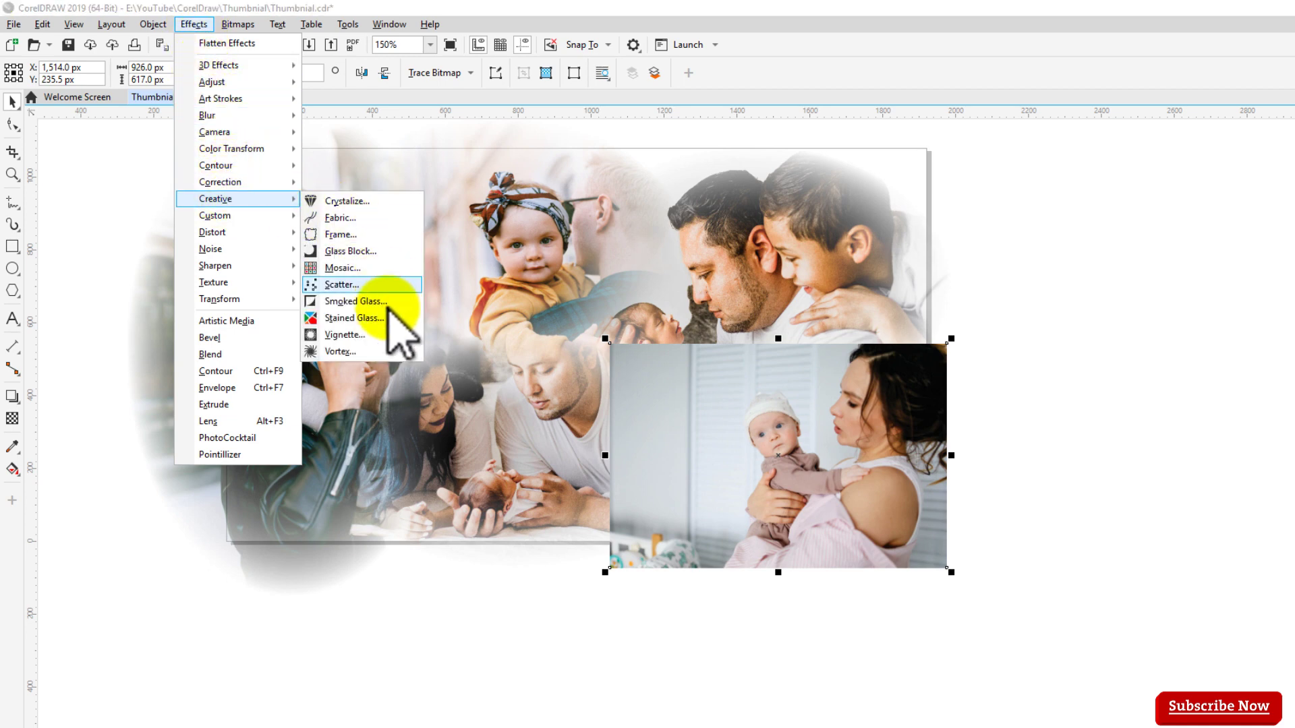
{"action": "left_click", "coordinate": [375, 335]}
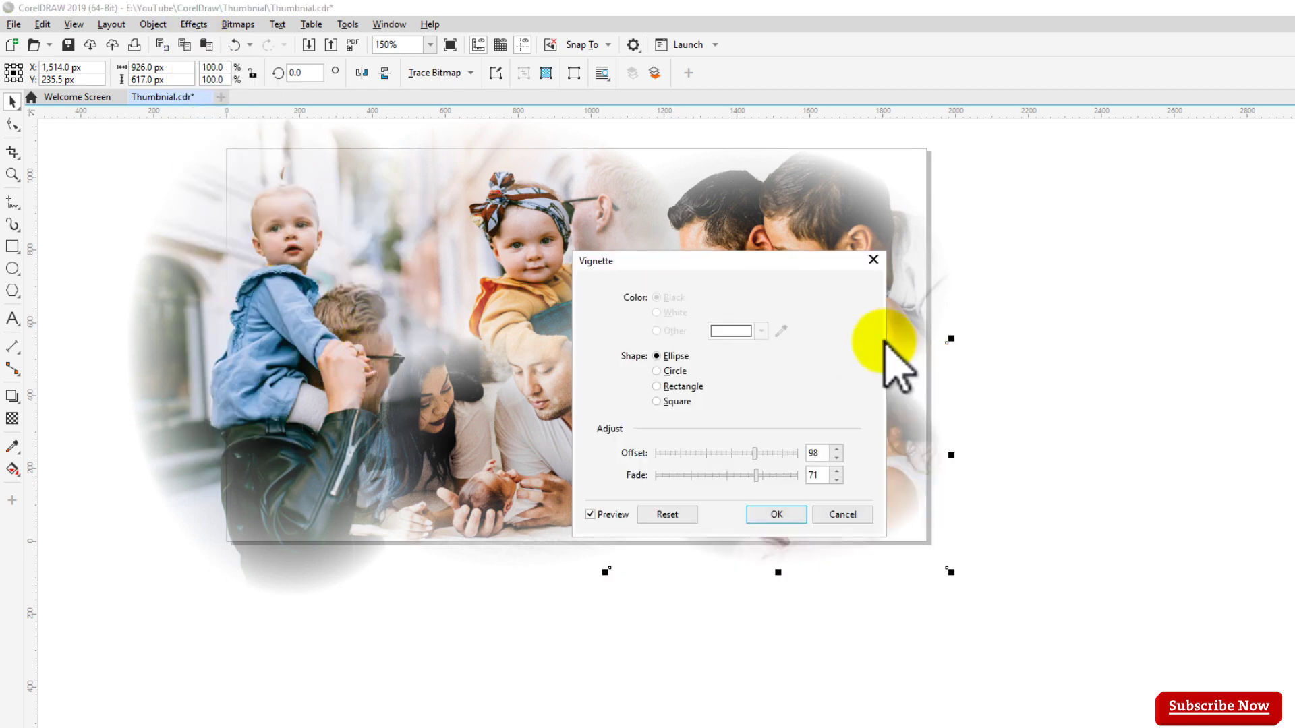
{"action": "left_click_drag", "start_coordinate": [910, 255], "coordinate": [1241, 256]}
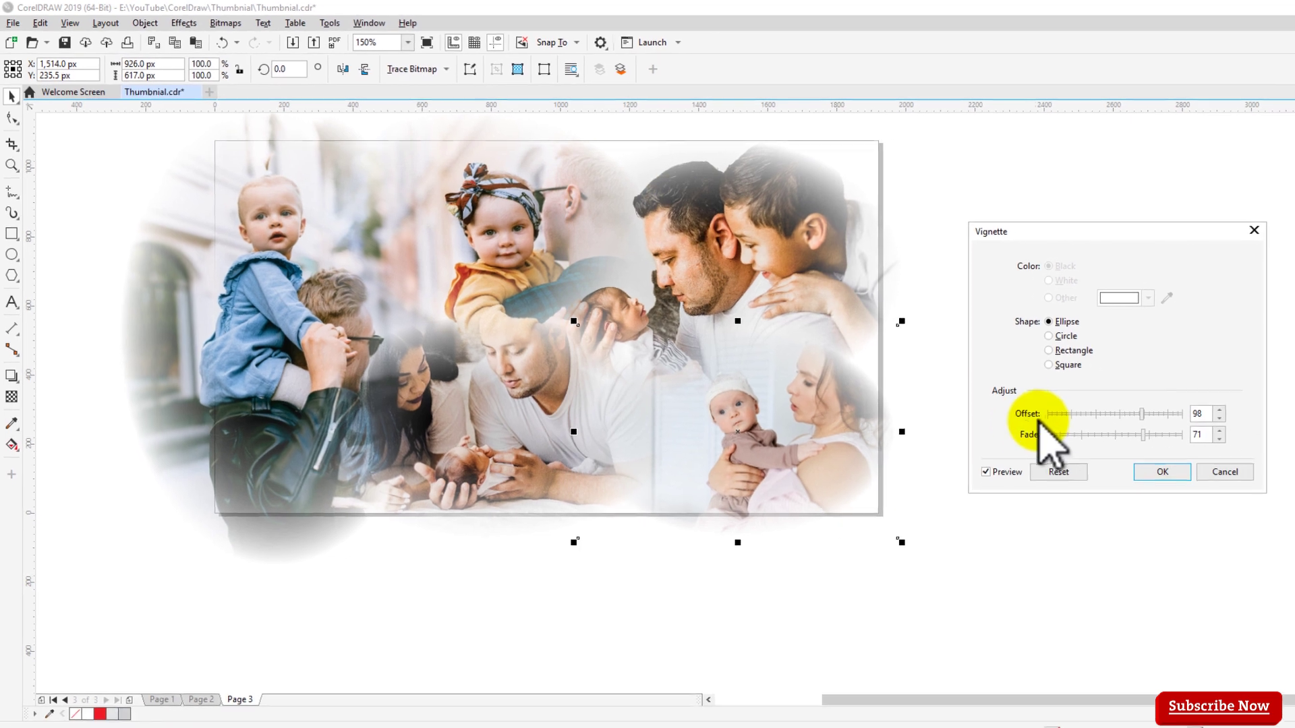
{"action": "left_click_drag", "start_coordinate": [1183, 428], "coordinate": [1131, 408]}
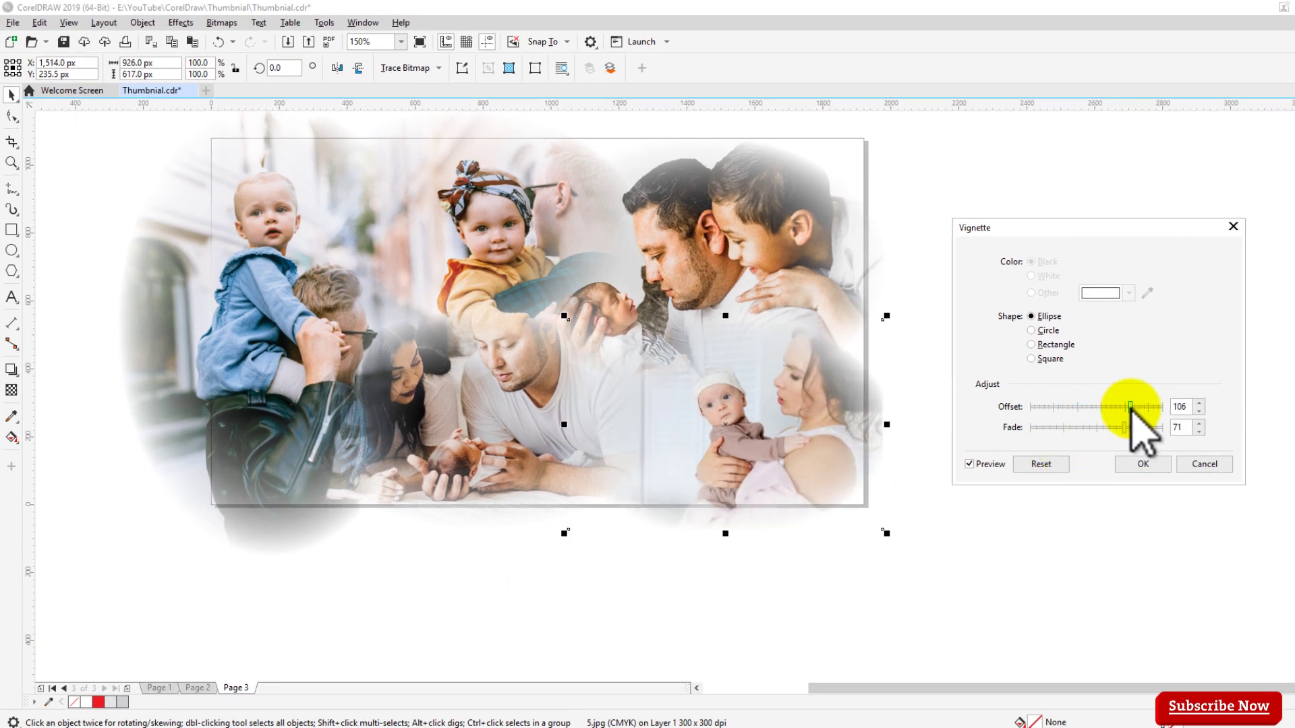
{"action": "left_click", "coordinate": [1136, 464]}
Slightly enlarge the third photo toward its upper left, and enlarge the fourth photo to about 1,144 by 691 px.
{"action": "scroll", "coordinate": [948, 465], "scroll_direction": "down", "scroll_amount": 2}
{"action": "left_click_drag", "start_coordinate": [948, 520], "coordinate": [340, 138]}
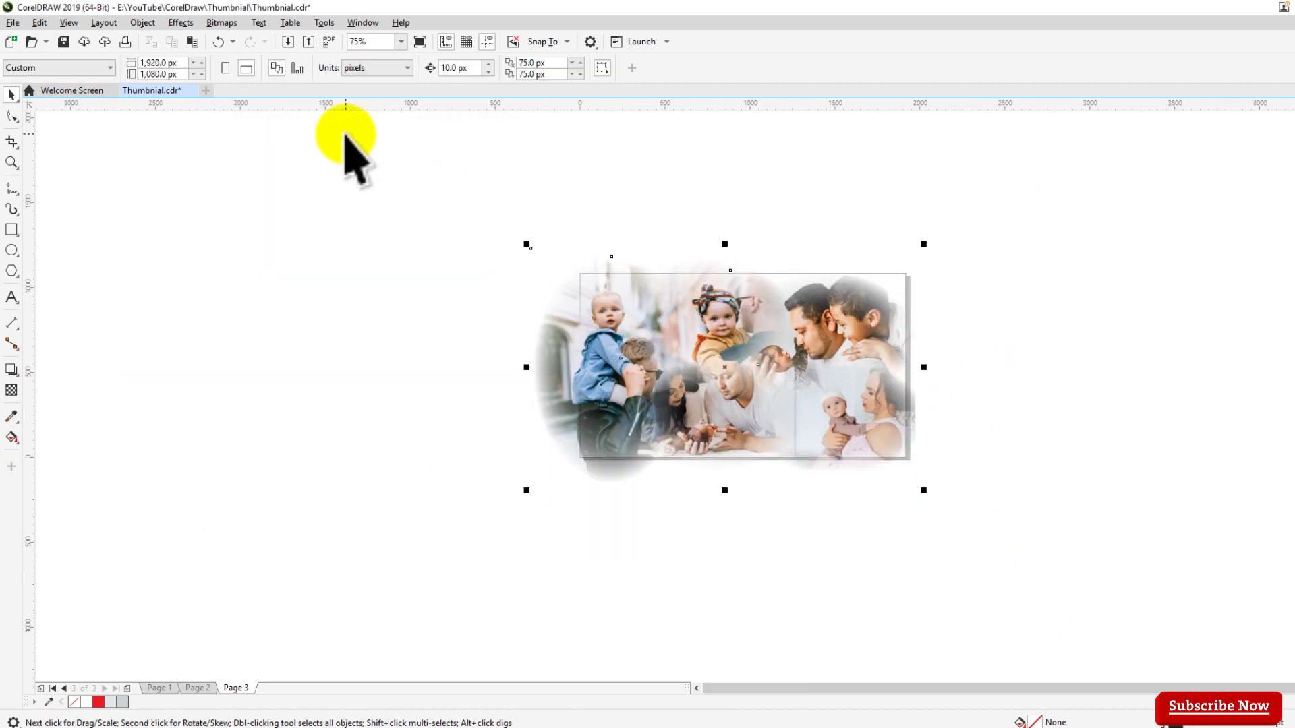
{"action": "left_click", "coordinate": [824, 289]}
{"action": "scroll", "coordinate": [823, 289], "scroll_direction": "up", "scroll_amount": 2}
{"action": "left_click_drag", "start_coordinate": [630, 255], "coordinate": [604, 222]}
{"action": "scroll", "coordinate": [789, 282], "scroll_direction": "down", "scroll_amount": 2}
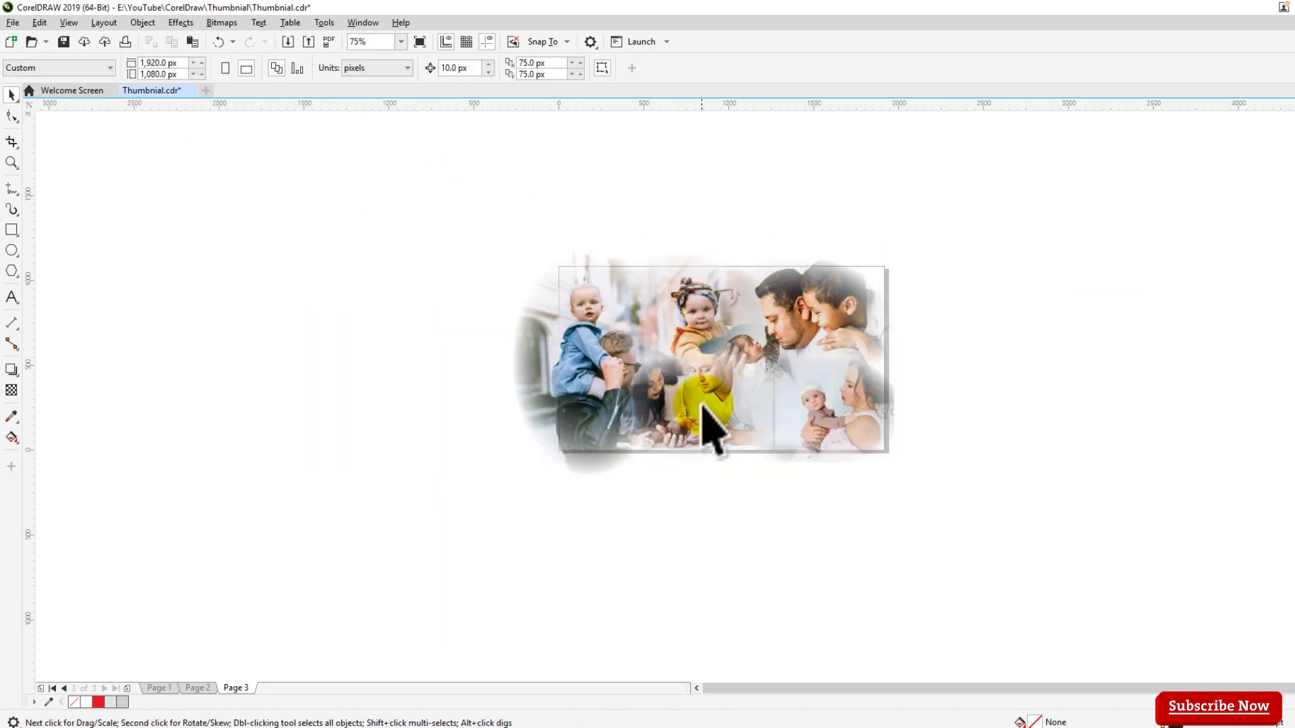
{"action": "left_click", "coordinate": [709, 419]}
{"action": "left_click_drag", "start_coordinate": [791, 348], "coordinate": [803, 339]}
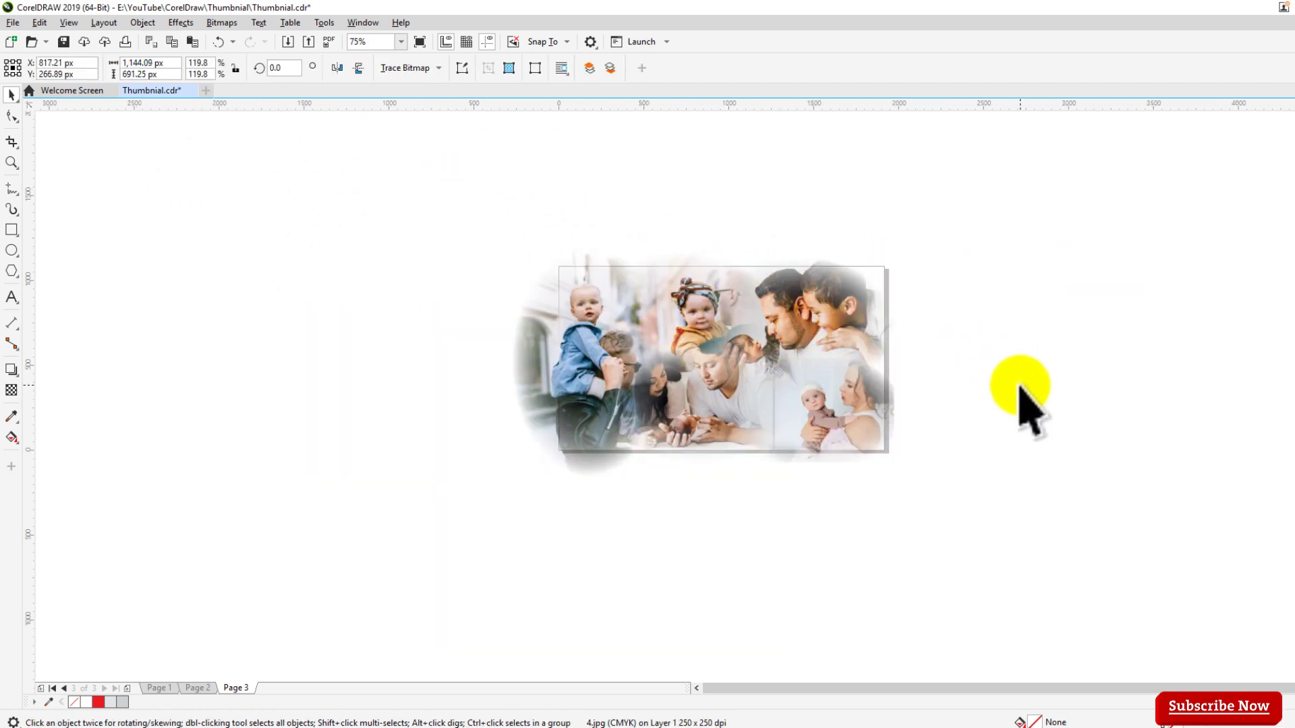
Group all five photos and move the group off the page to its left side.
{"action": "left_click_drag", "start_coordinate": [1046, 515], "coordinate": [447, 202]}
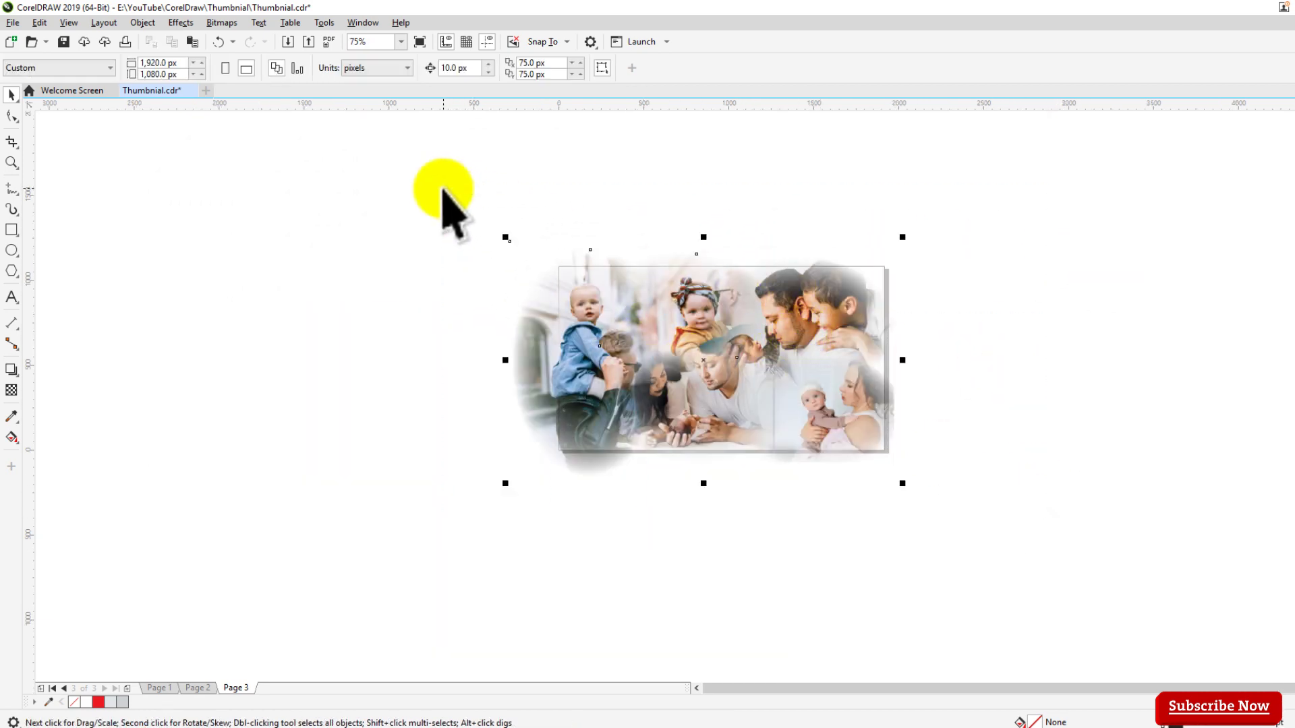
{"action": "left_click", "coordinate": [144, 23]}
{"action": "mouse_move", "coordinate": [191, 273]}
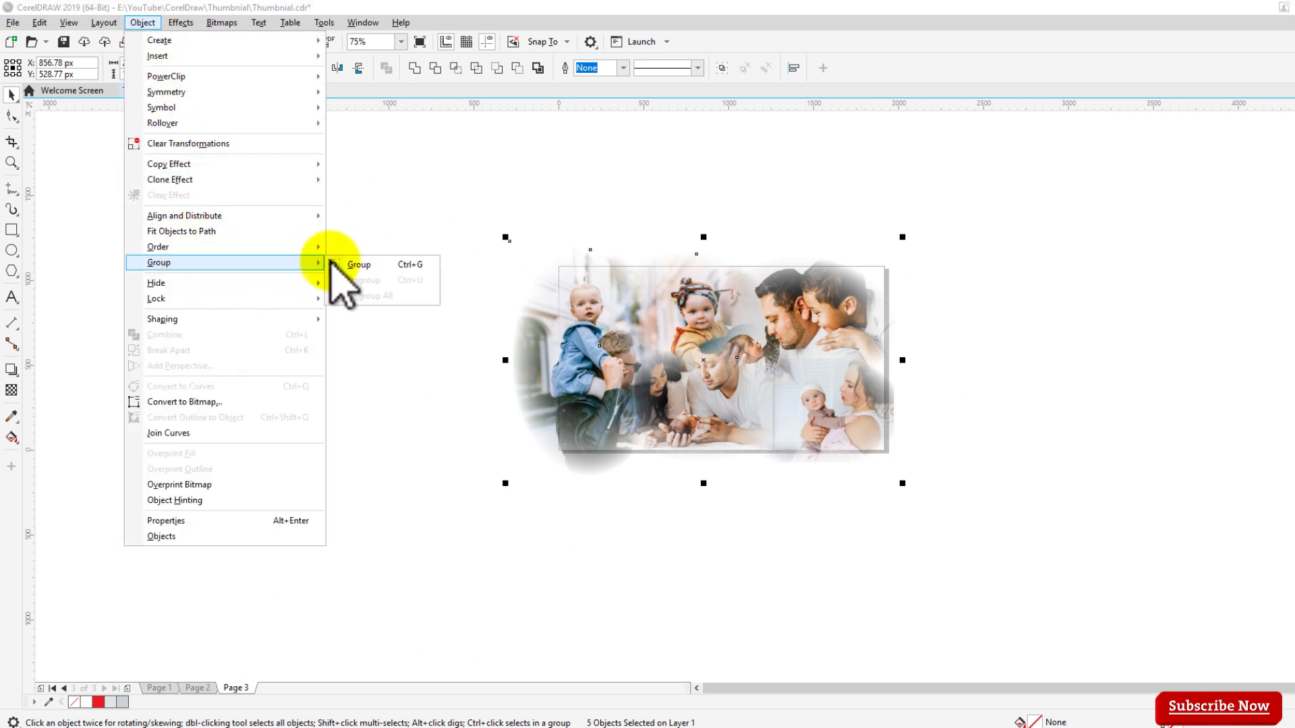
{"action": "left_click", "coordinate": [337, 264]}
{"action": "left_click_drag", "start_coordinate": [736, 305], "coordinate": [332, 305]}
Create a 1,920 by 1,080 px rectangle that frames the whole page.
{"action": "left_click", "coordinate": [554, 223]}
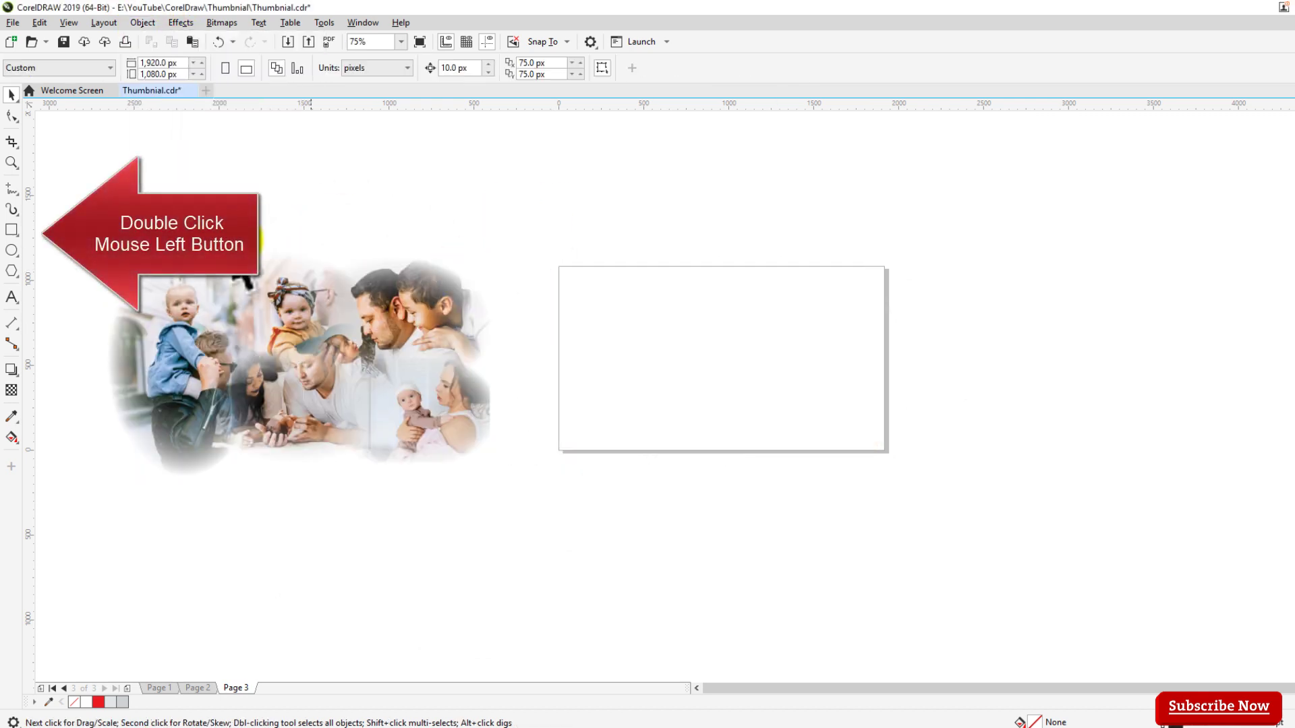
{"action": "double_click", "coordinate": [12, 230]}
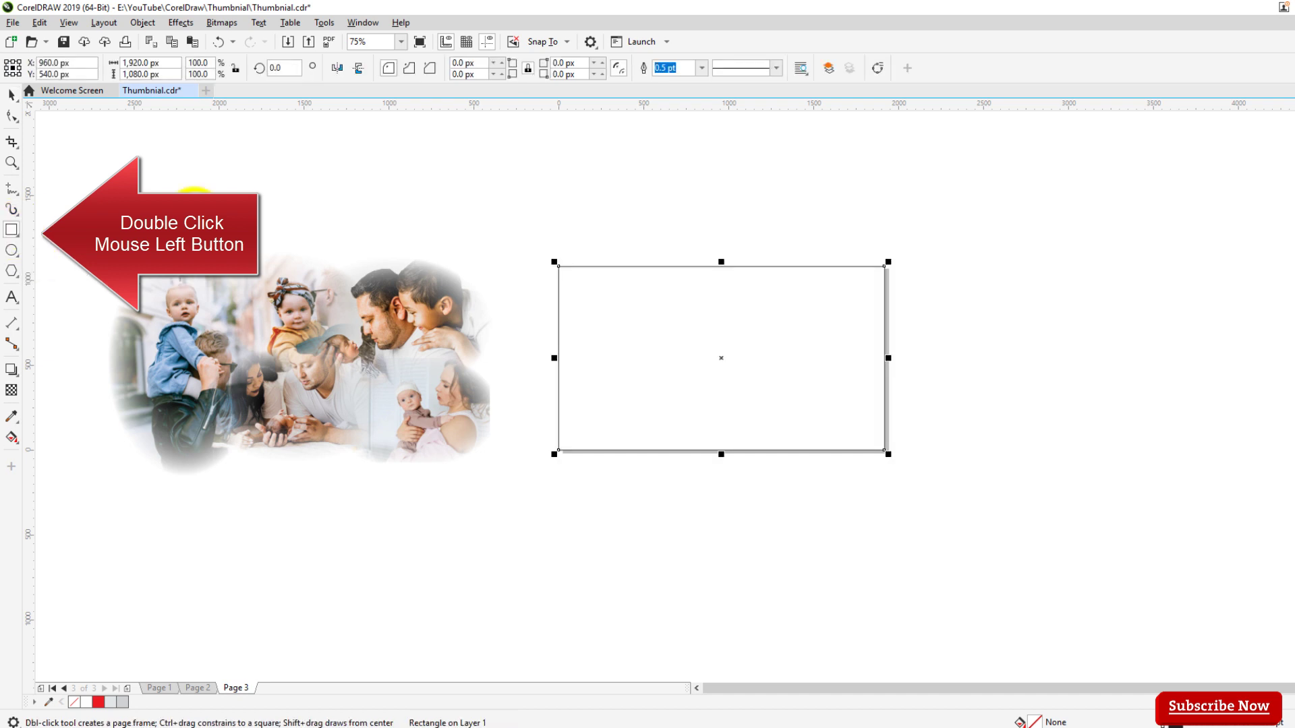
{"action": "left_click", "coordinate": [402, 206]}
Place the photo group inside the page-sized rectangle as a PowerClip.
{"action": "left_click", "coordinate": [398, 304]}
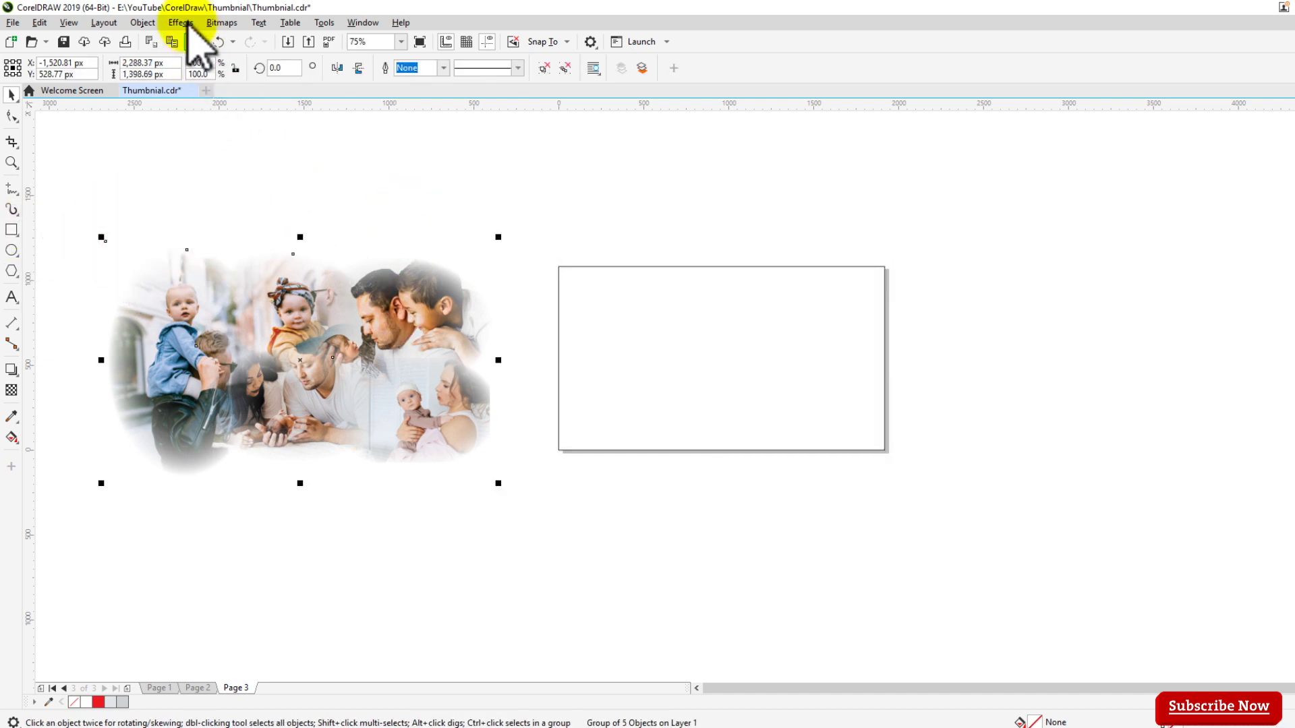
{"action": "left_click", "coordinate": [149, 25]}
{"action": "mouse_move", "coordinate": [312, 82]}
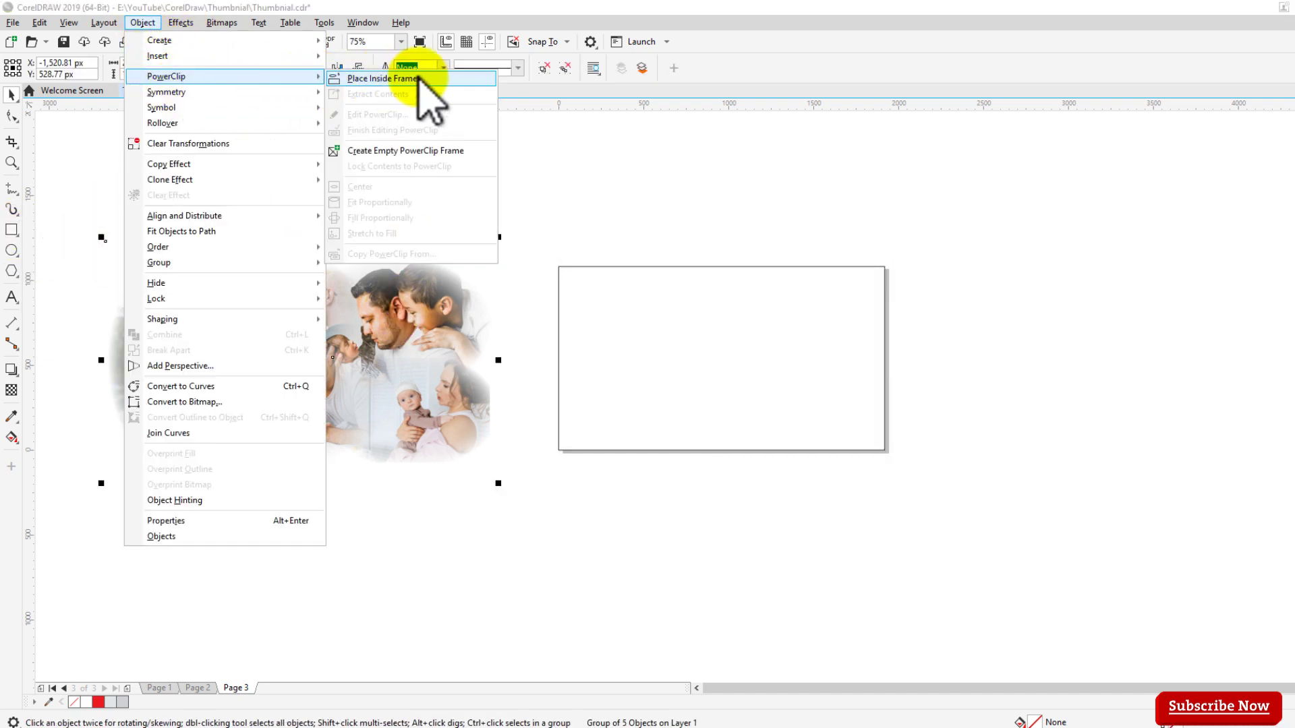
{"action": "left_click", "coordinate": [427, 85]}
{"action": "left_click", "coordinate": [695, 284]}
{"action": "scroll", "coordinate": [839, 339], "scroll_direction": "up", "scroll_amount": 2}
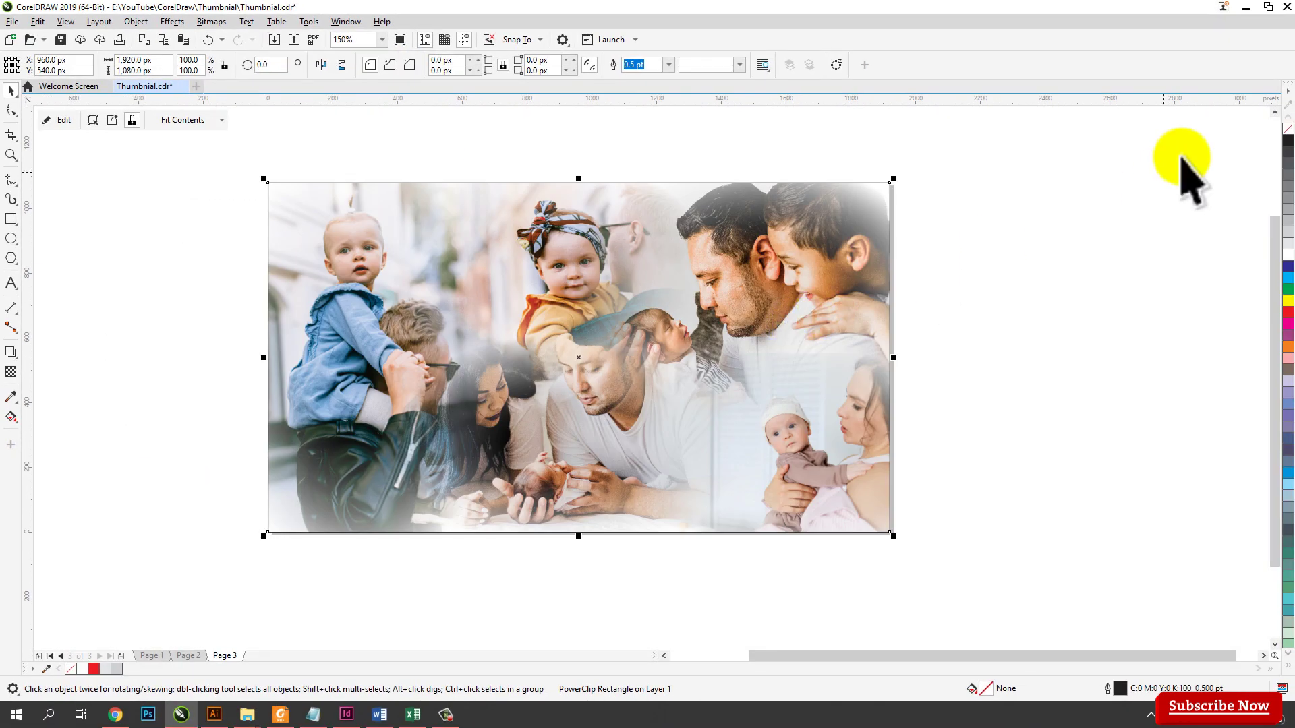
Zoom in on the page and examine the finished composition in a full-screen preview.
{"action": "key", "text": "z"}
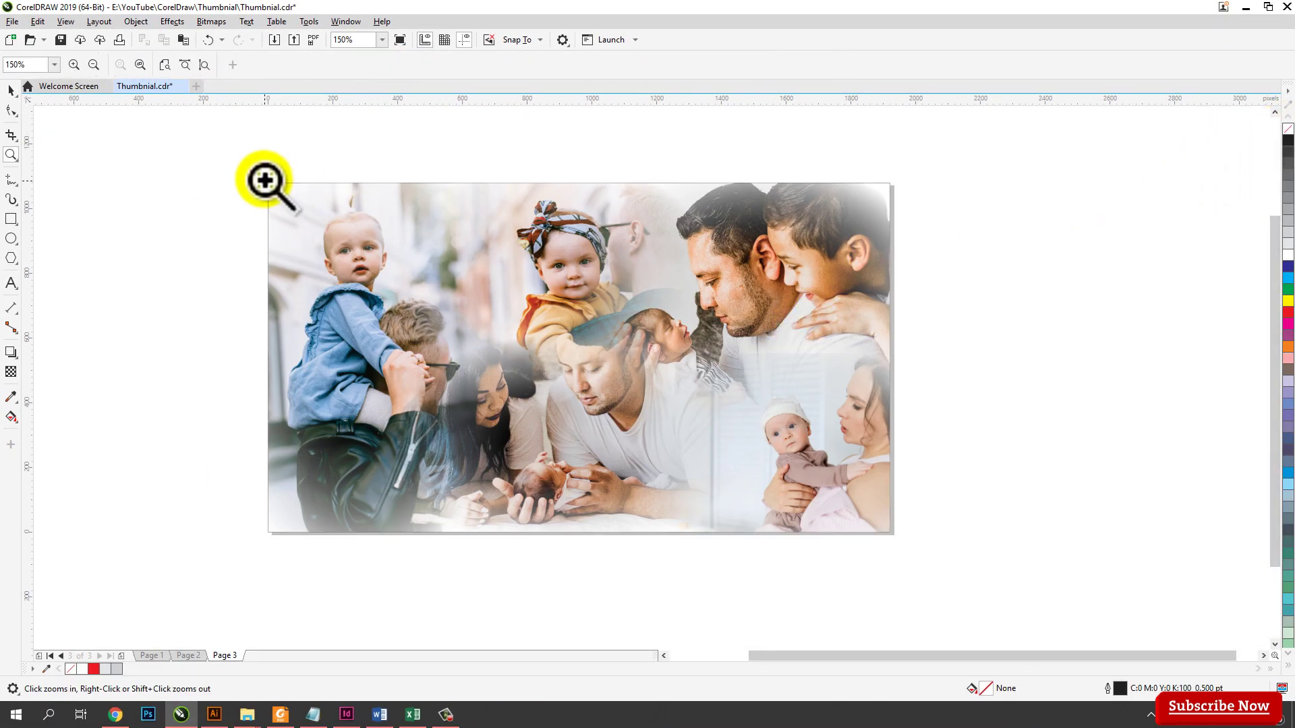
{"action": "left_click", "coordinate": [904, 539]}
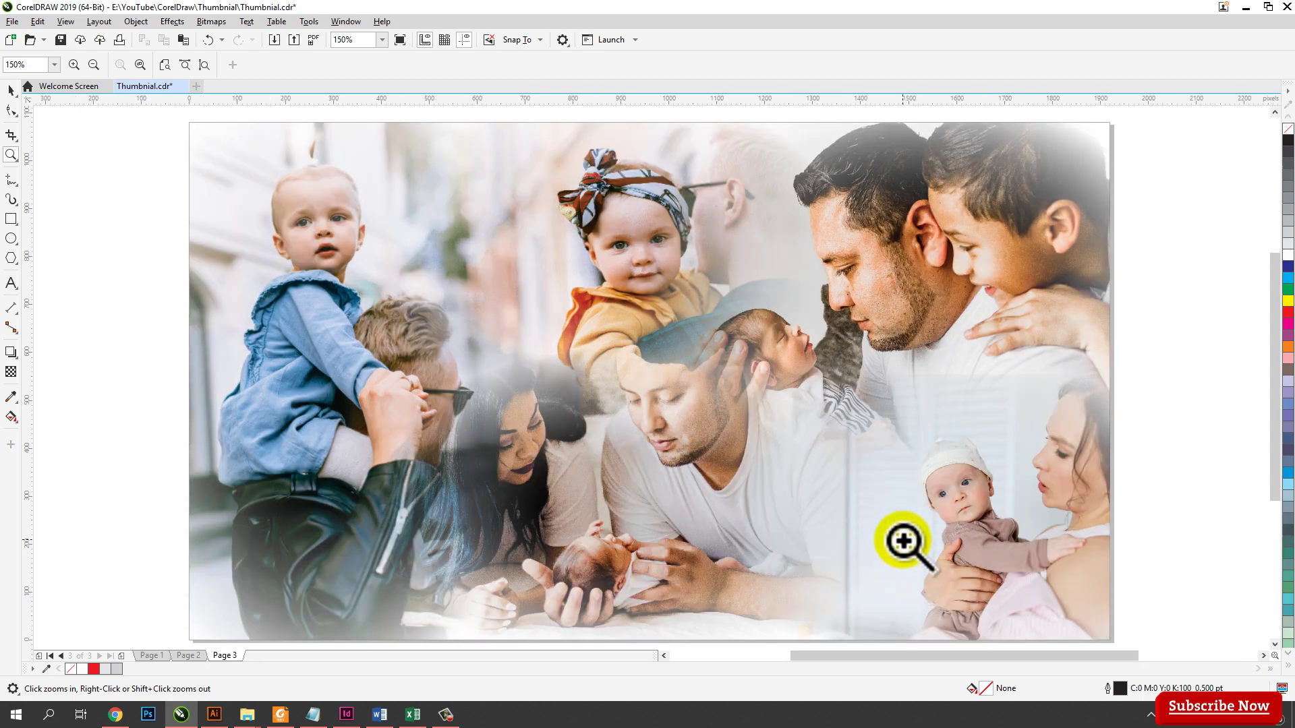
{"action": "left_click", "coordinate": [65, 22]}
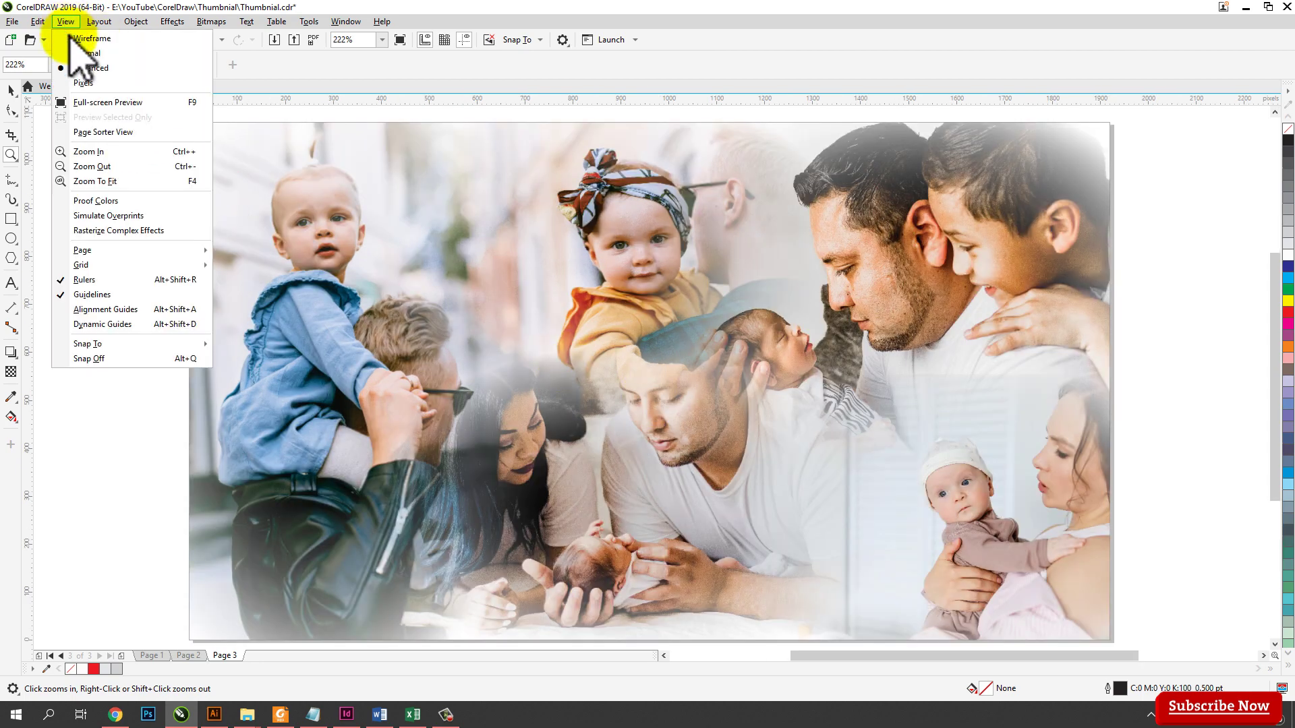
{"action": "left_click", "coordinate": [86, 101]}
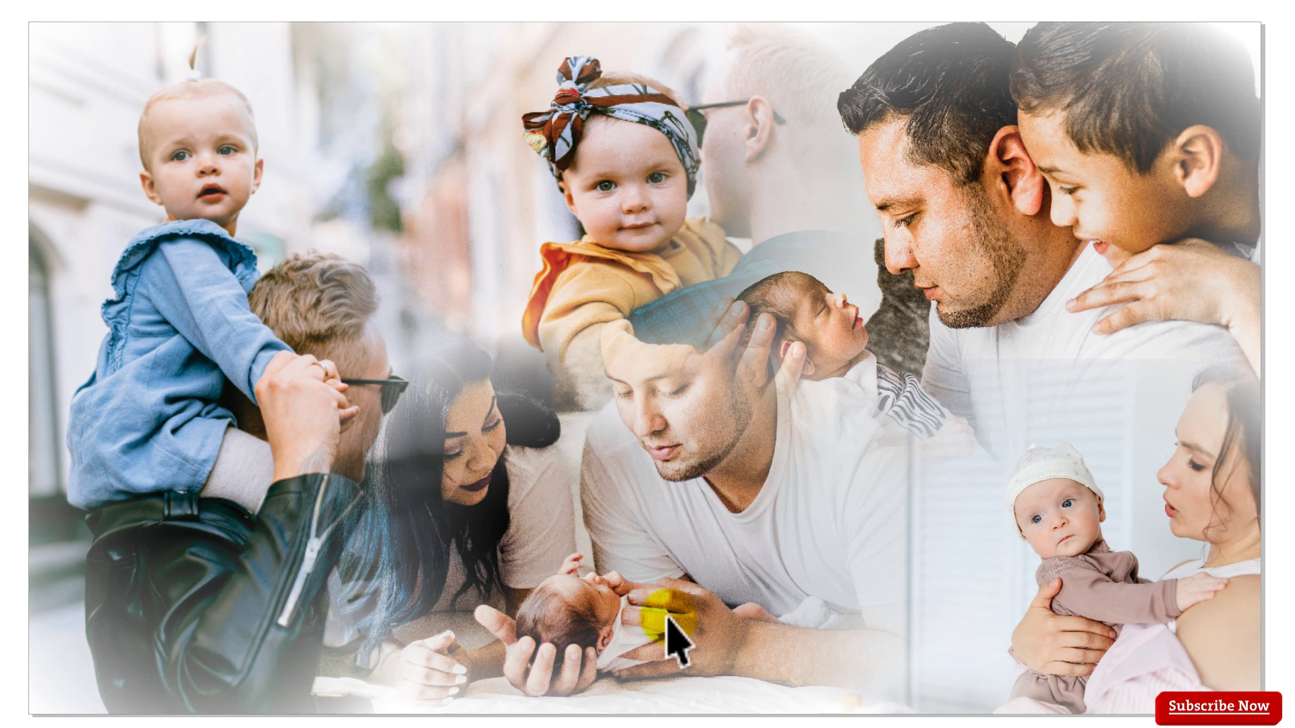
{"action": "left_click", "coordinate": [877, 432]}
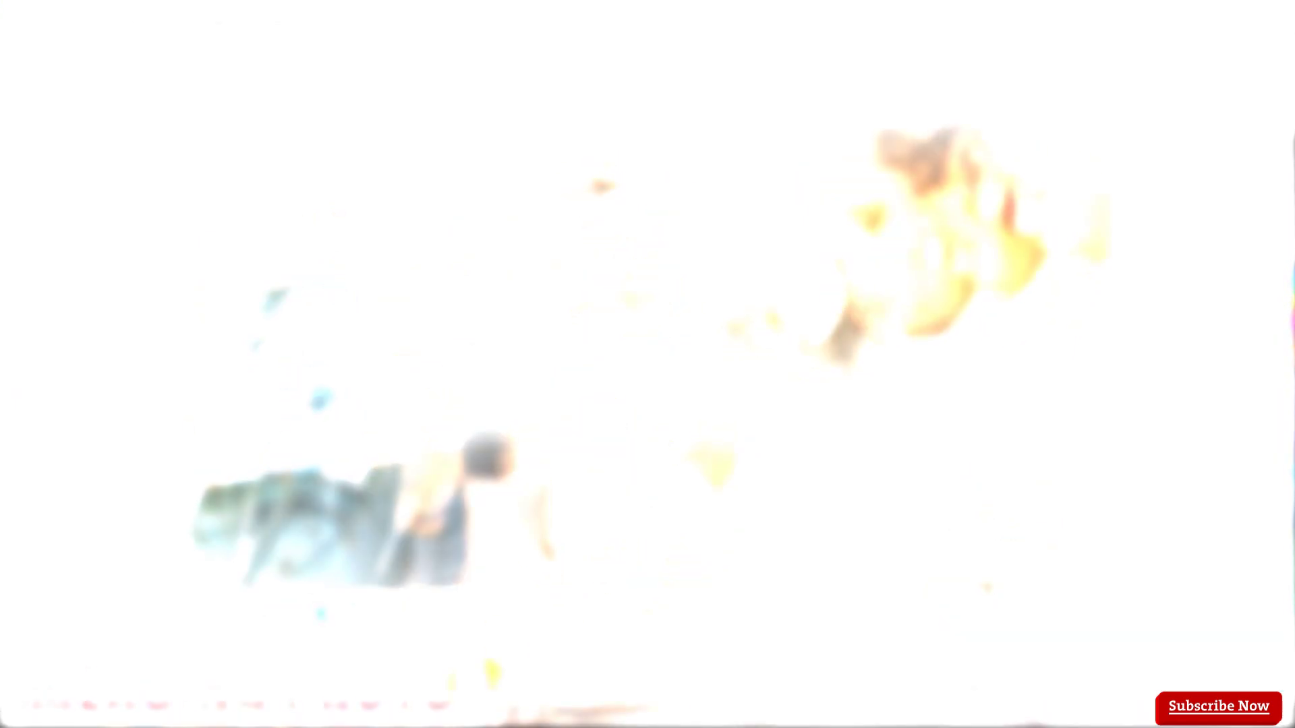